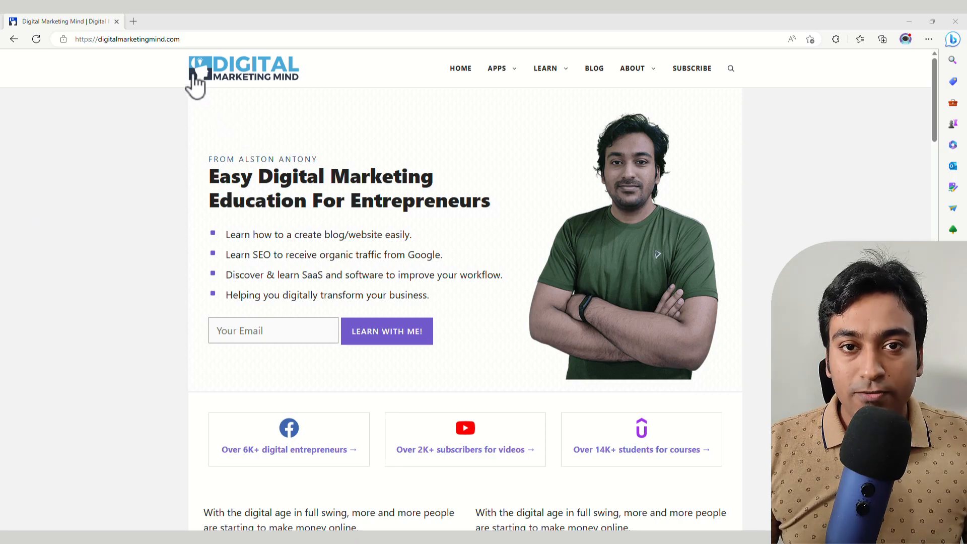
# - Search Bing for 'windows 10 iso' in a new tab and open Microsoft's Download Windows 10 Disc Image page
pyautogui.click(134, 21)
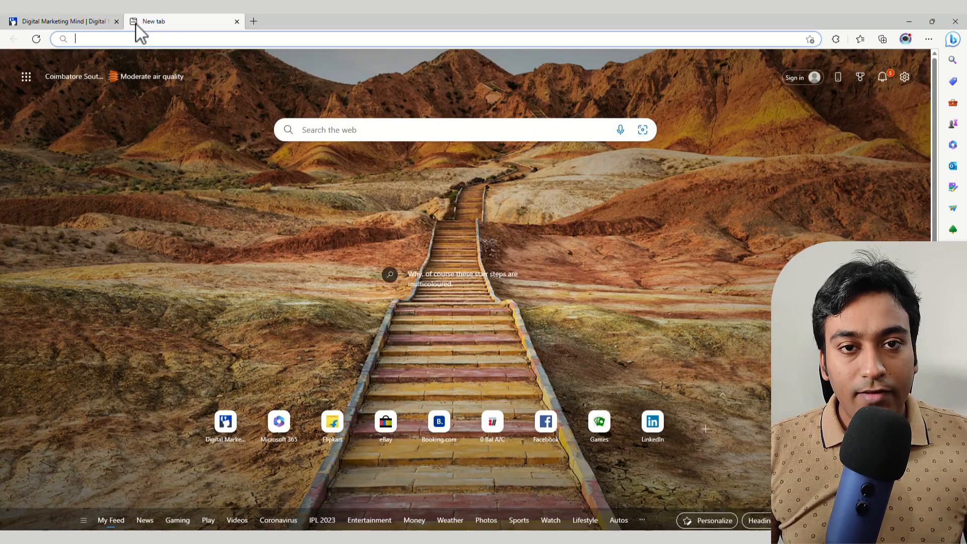
pyautogui.click(207, 42)
pyautogui.write('wi')
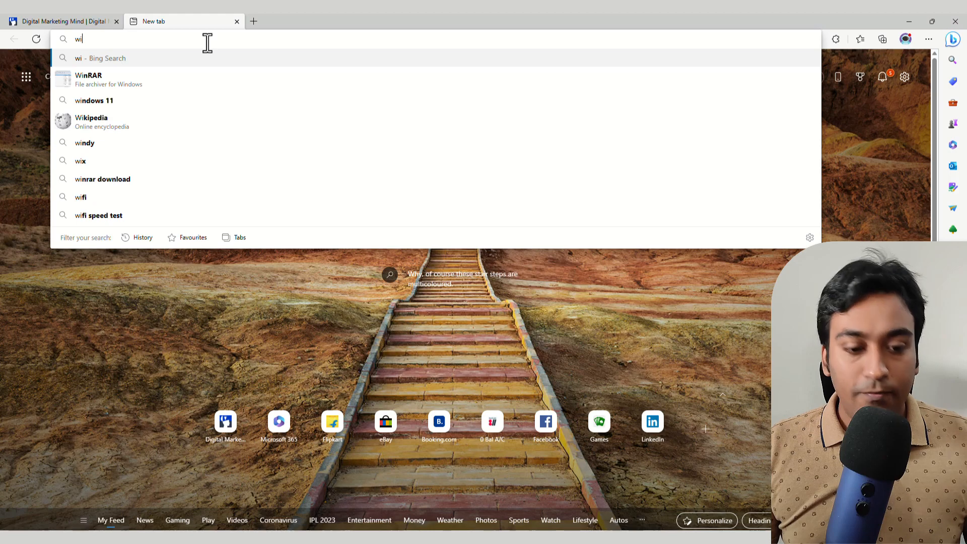
pyautogui.write('ndo')
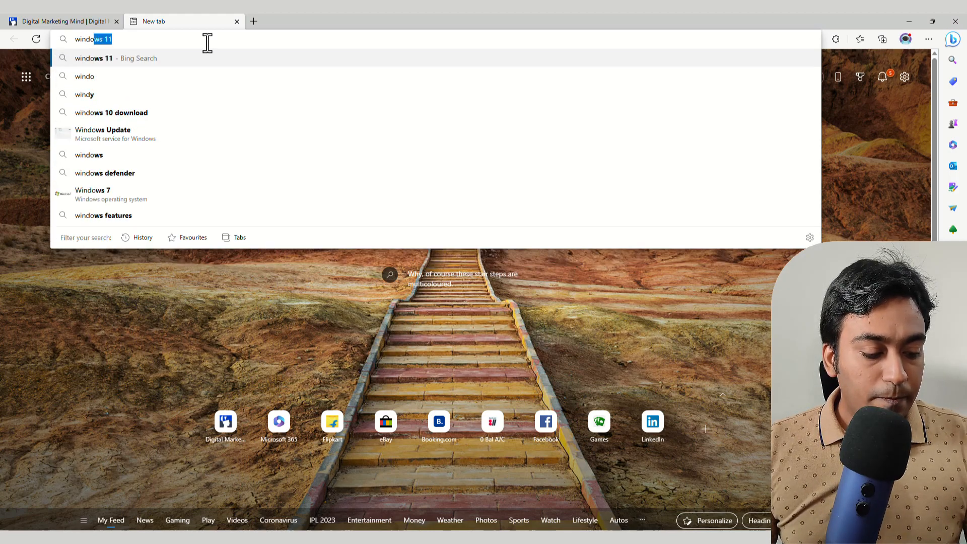
pyautogui.write('ws 10 is')
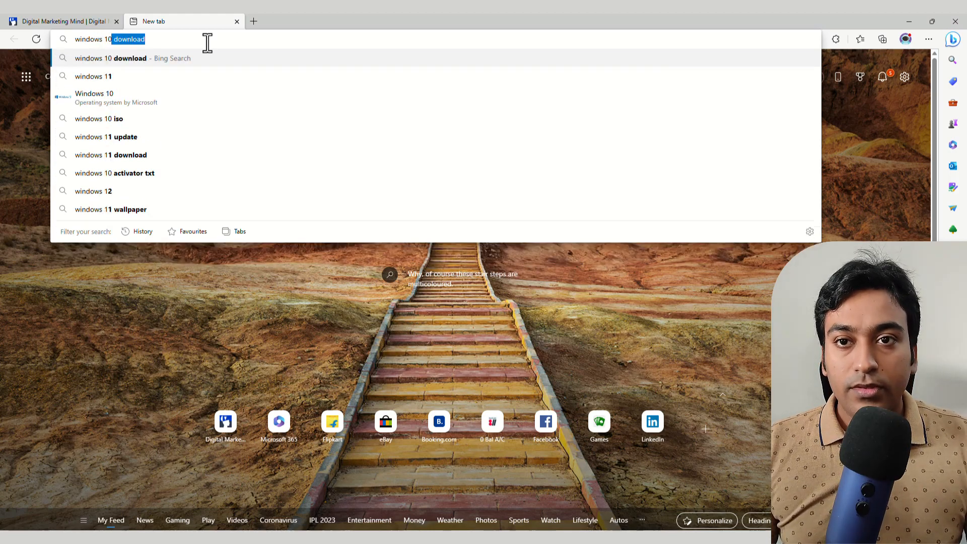
pyautogui.write('o')
pyautogui.press('Return')
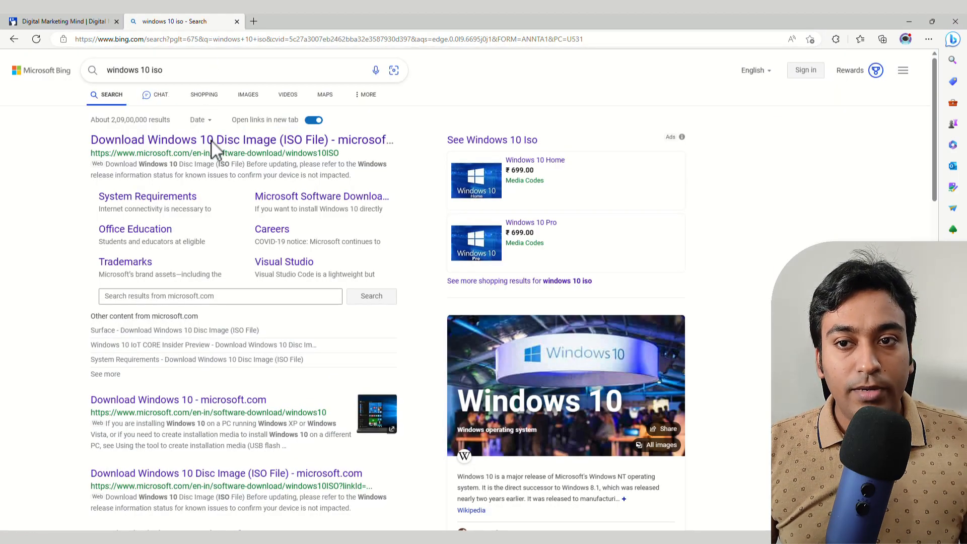
pyautogui.moveTo(210, 140)
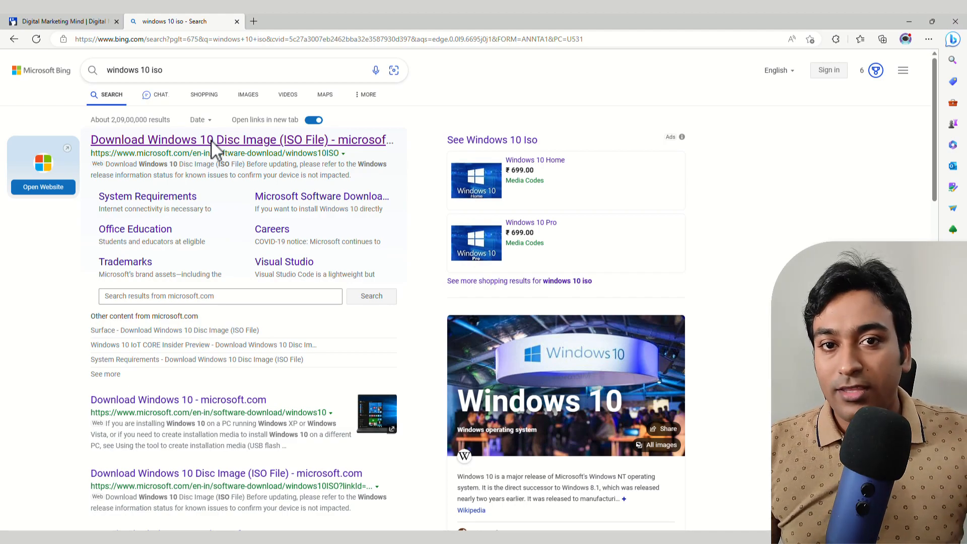
pyautogui.click(211, 140)
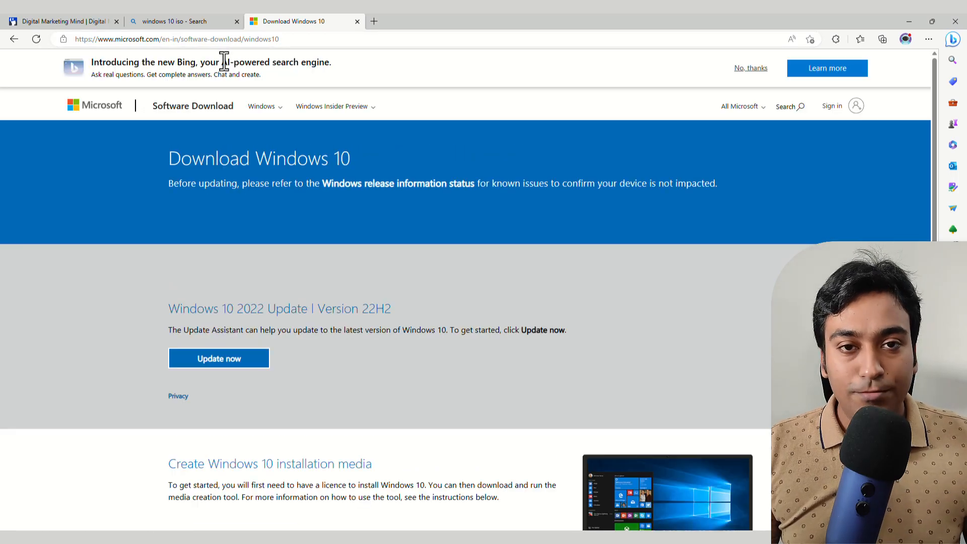
# - Download MediaCreationTool22H2.exe to D:\Downloads, overwriting the old copy, and launch it
pyautogui.scroll(-1, 199, 262)
pyautogui.scroll(-1, 200, 262)
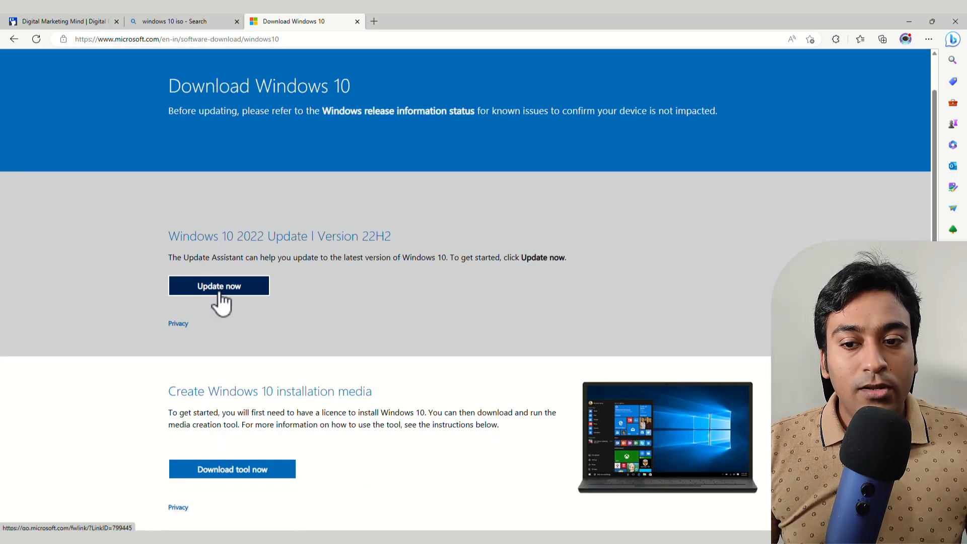
pyautogui.click(214, 470)
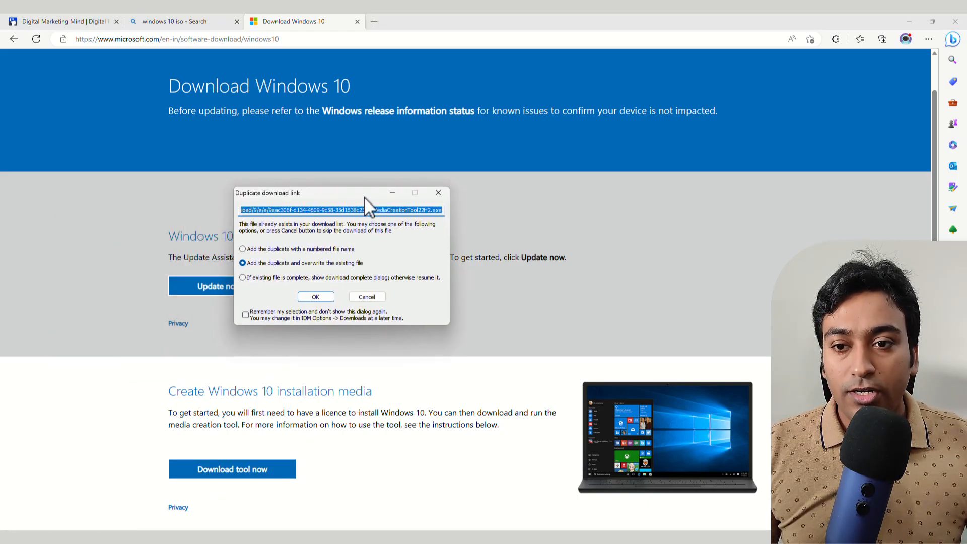
pyautogui.click(316, 297)
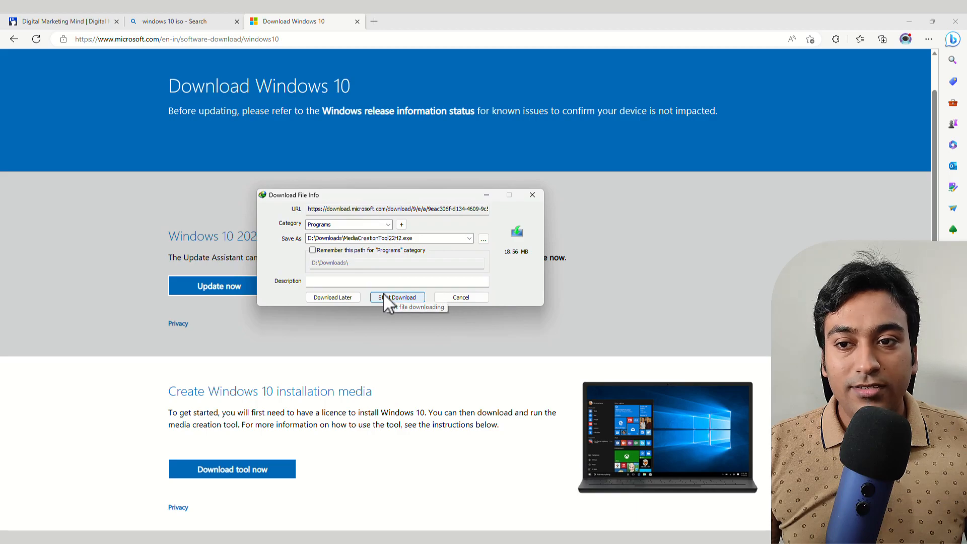
pyautogui.click(397, 297)
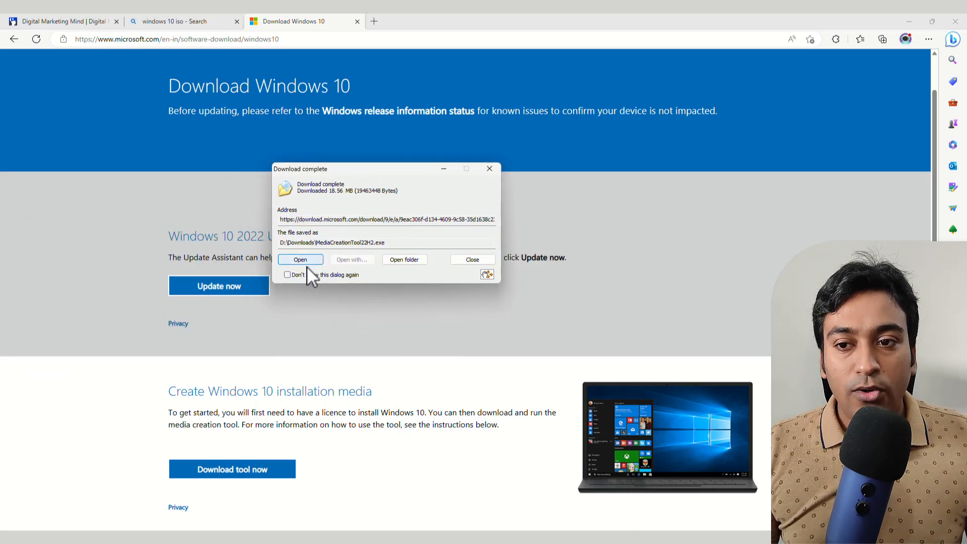
pyautogui.click(300, 260)
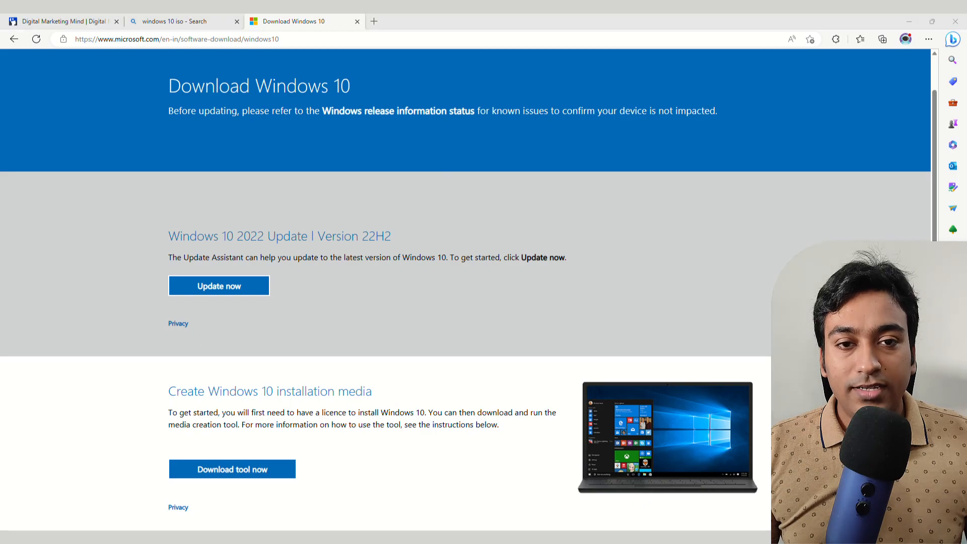
pyautogui.moveTo(120, 155); pyautogui.dragTo(454, 138)
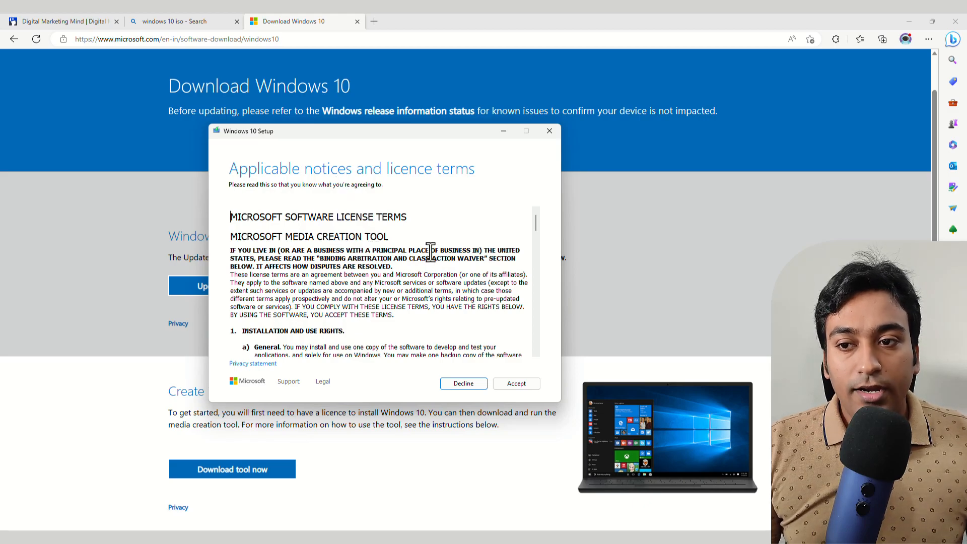
# - Accept the licence terms and select 'Create installation media (USB flash drive, DVD or ISO file) for another PC'
pyautogui.click(511, 386)
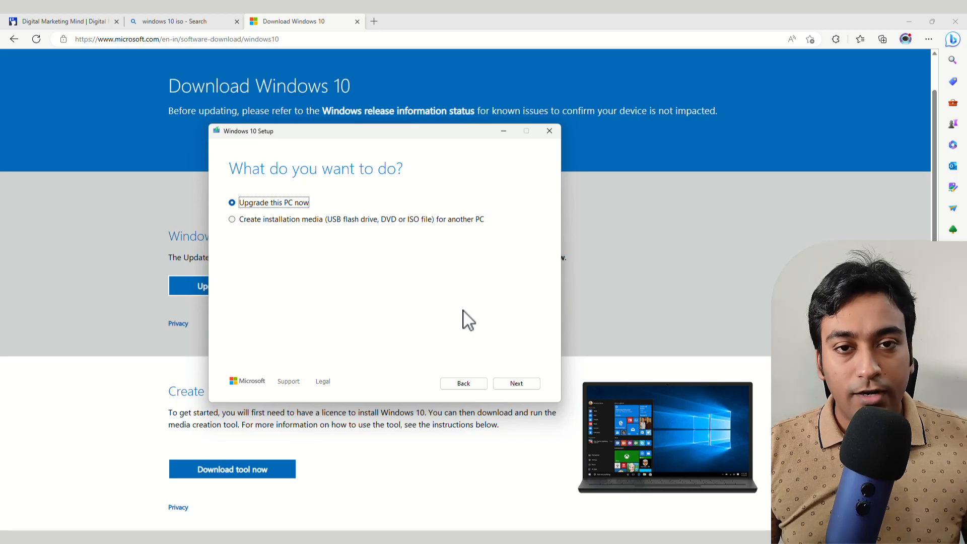
pyautogui.click(390, 220)
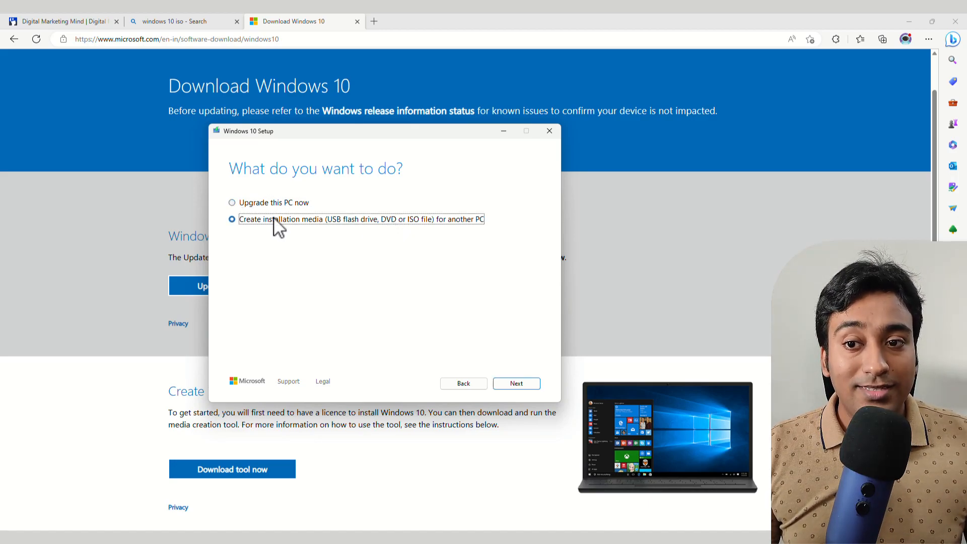
# - Turn off the recommended options and set the language to English (United States)
pyautogui.click(515, 384)
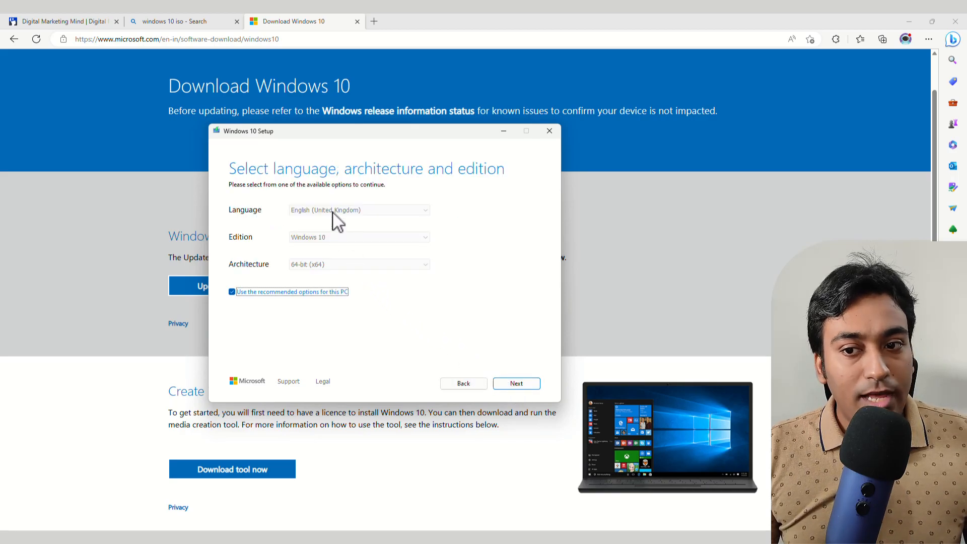
pyautogui.click(287, 292)
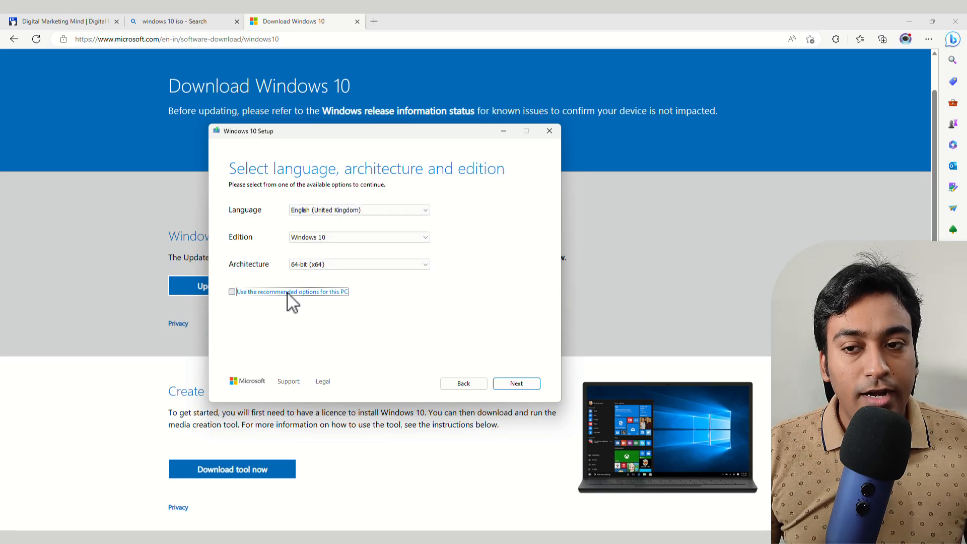
pyautogui.click(324, 210)
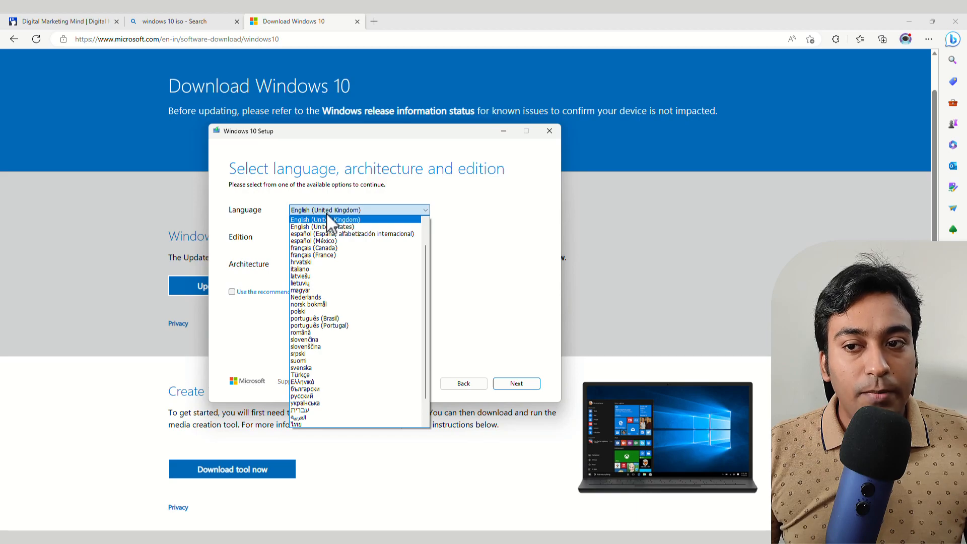
pyautogui.click(324, 228)
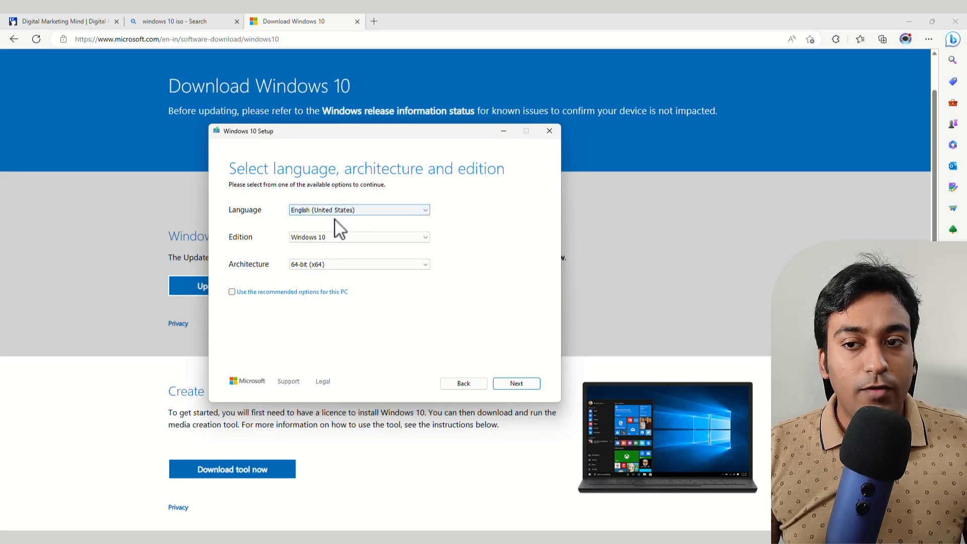
# - Keep the Windows 10 edition, set the architecture to 32-bit (x86), and continue
pyautogui.click(325, 239)
pyautogui.click(323, 266)
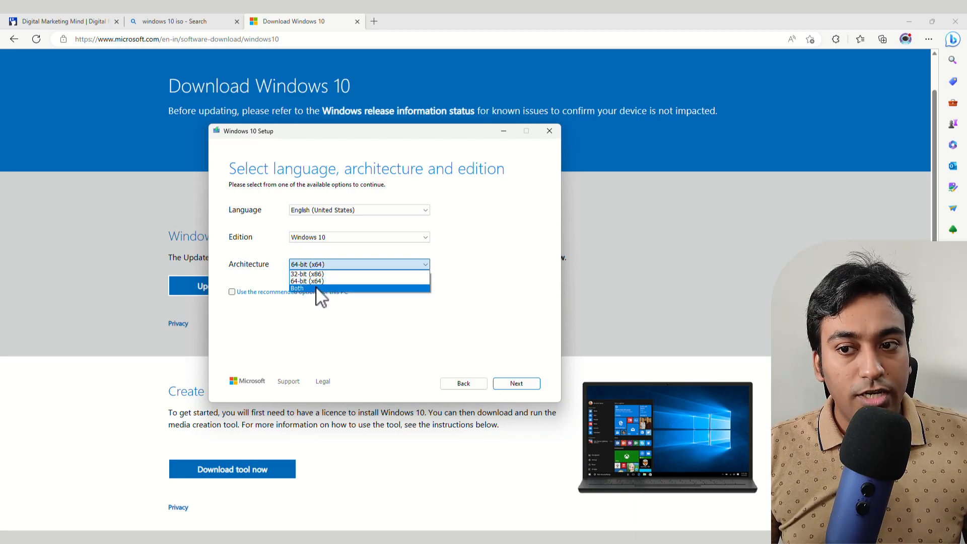
pyautogui.click(452, 271)
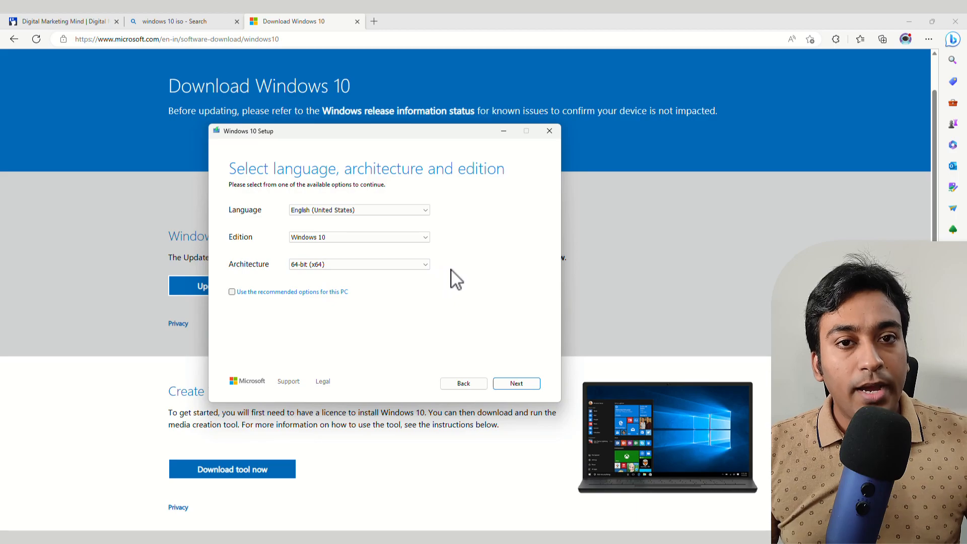
pyautogui.click(407, 264)
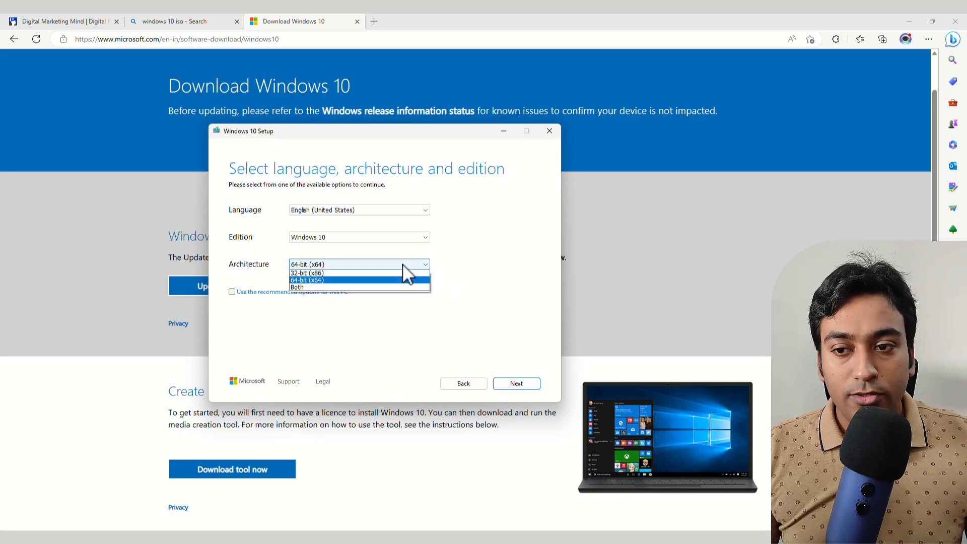
pyautogui.click(499, 263)
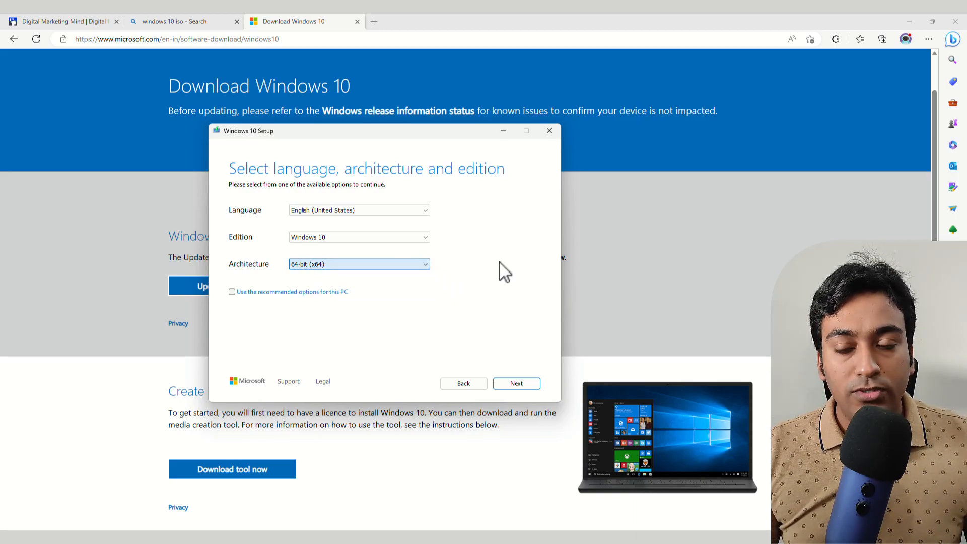
pyautogui.click(400, 267)
pyautogui.click(466, 262)
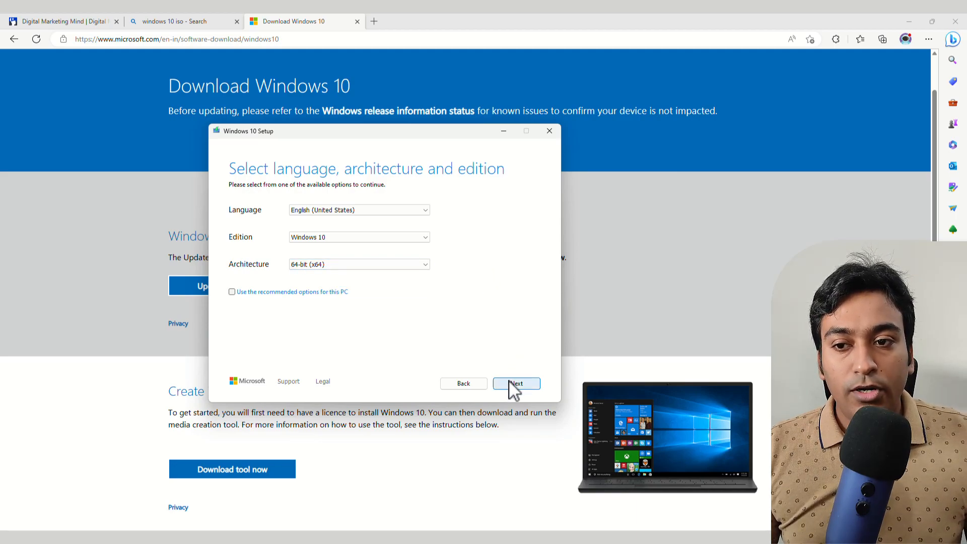
pyautogui.click(370, 266)
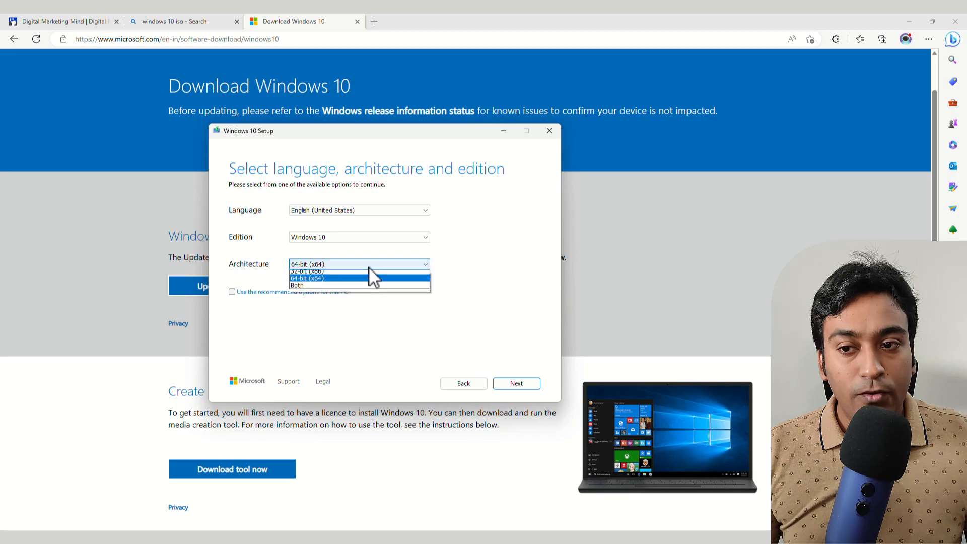
pyautogui.click(356, 274)
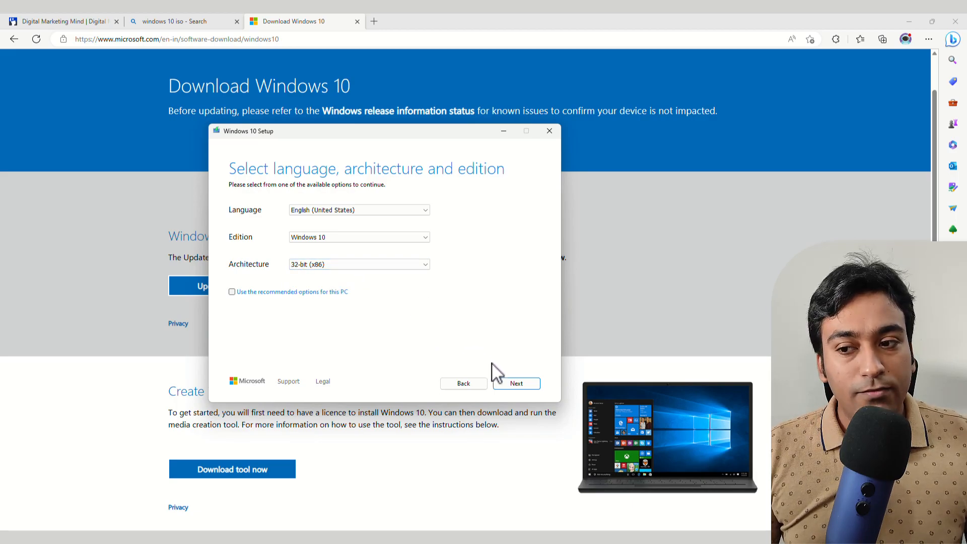
pyautogui.click(517, 384)
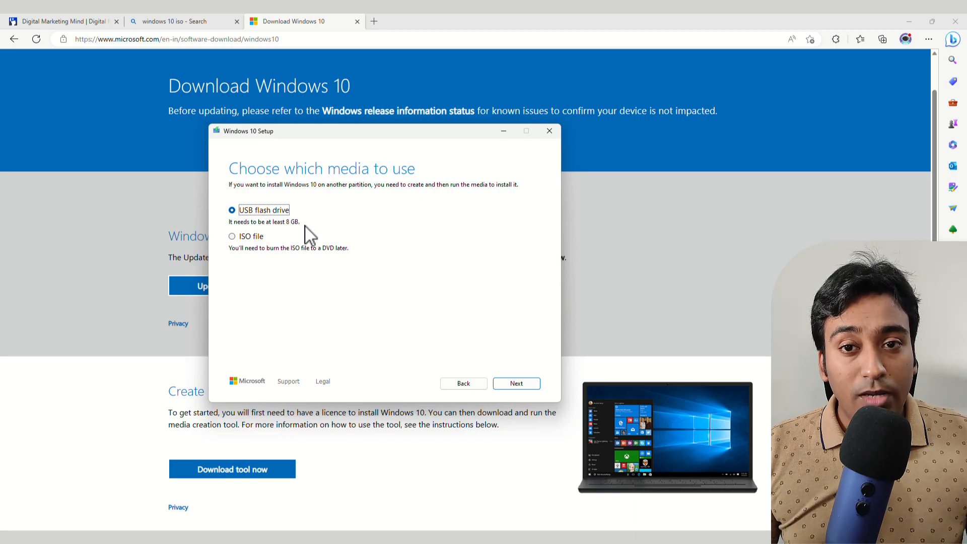
# - Choose ISO file output and save it as Windows.iso in the Downloads folder
pyautogui.click(257, 237)
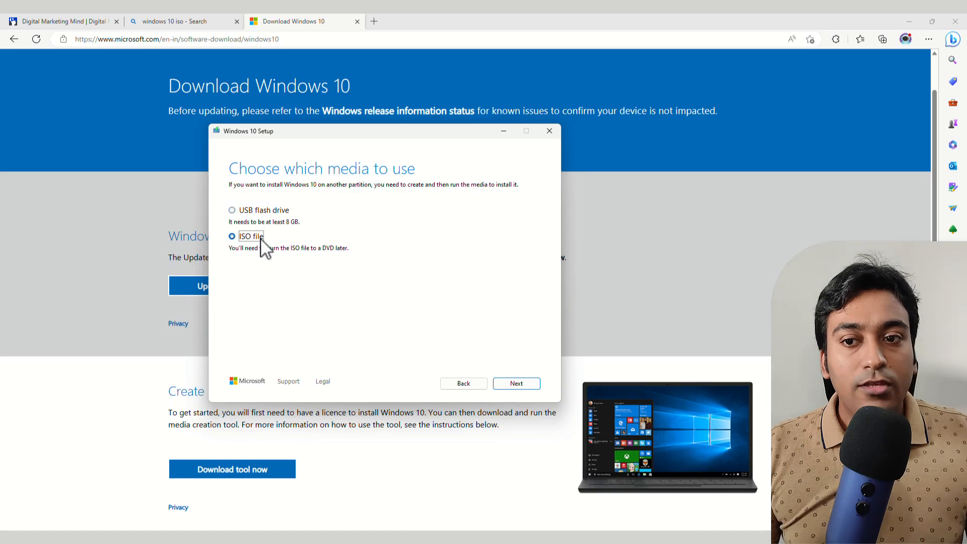
pyautogui.click(528, 383)
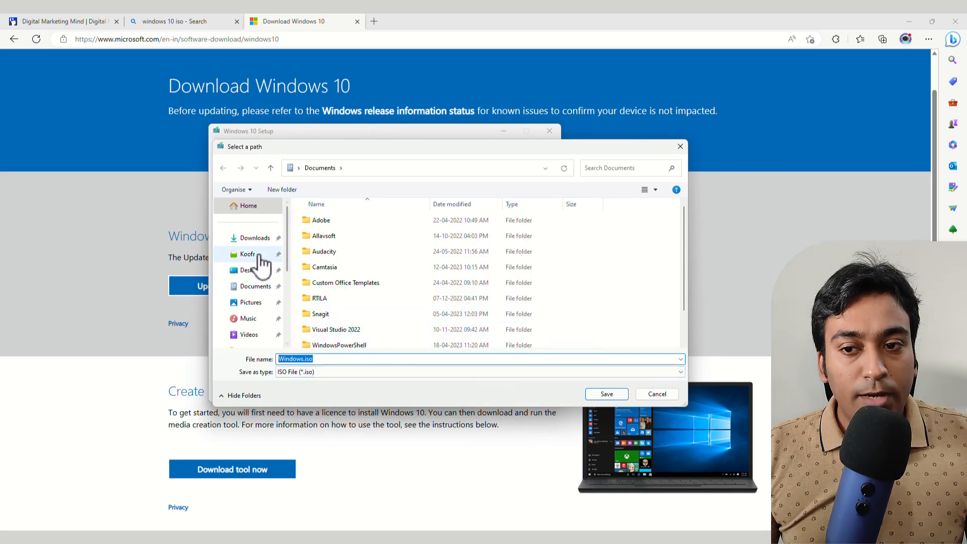
pyautogui.click(255, 241)
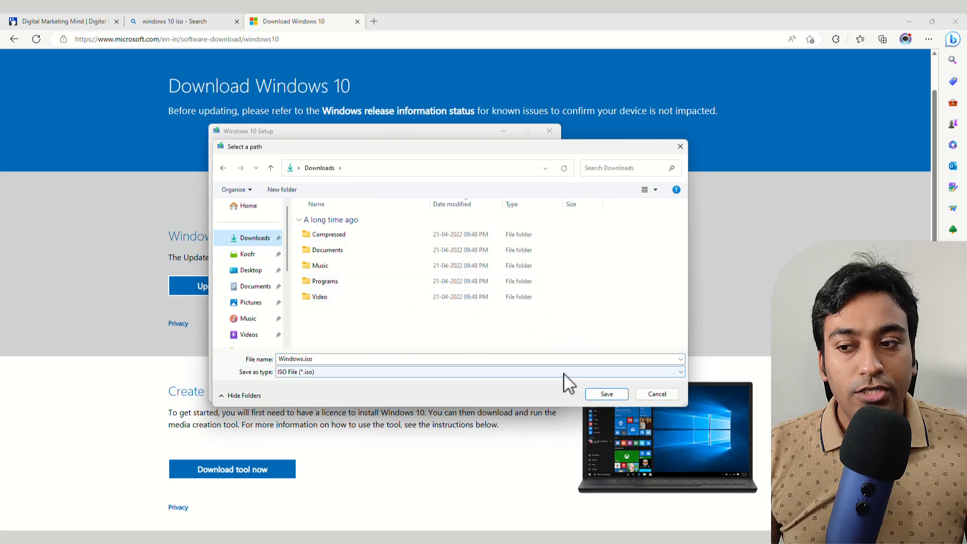
pyautogui.click(606, 395)
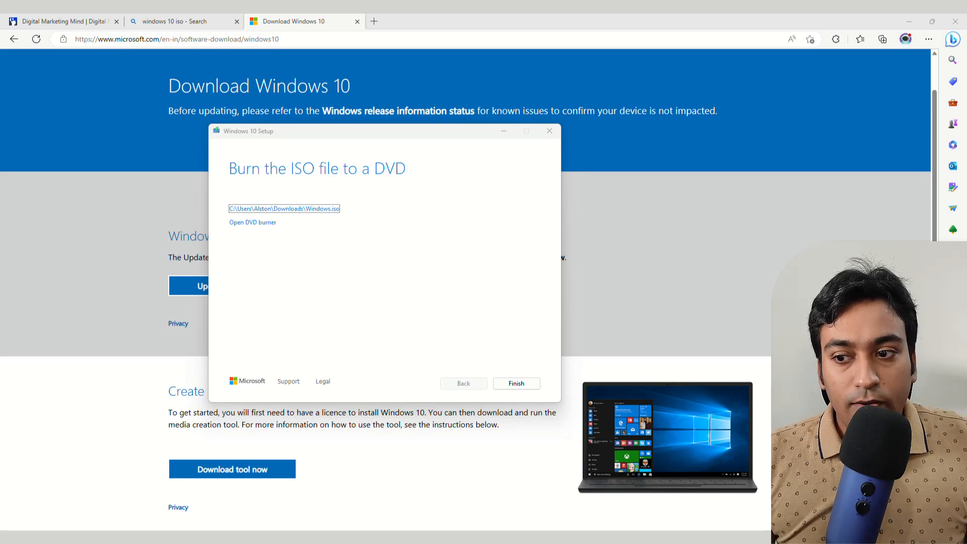
# - Finish the media creation tool and close the Download Windows 10 tab
pyautogui.click(508, 383)
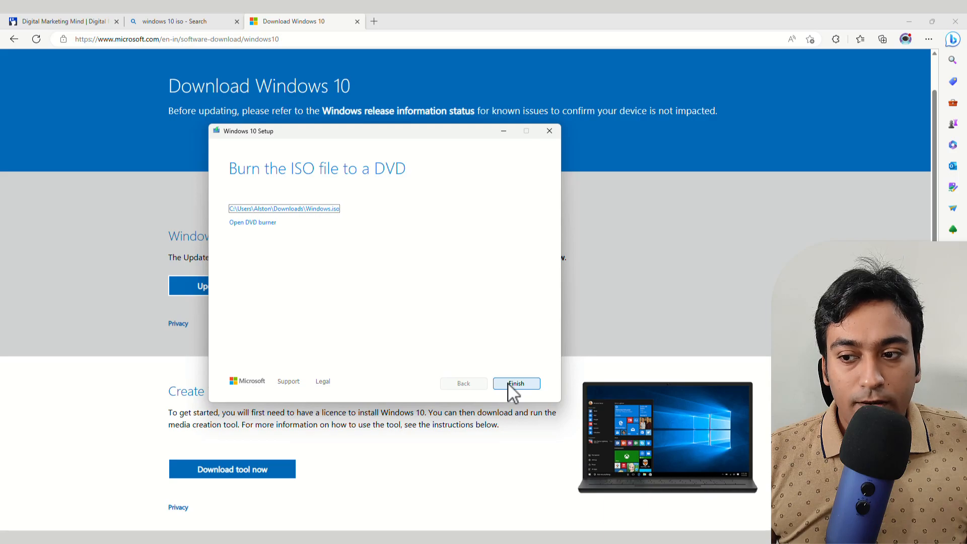
pyautogui.click(511, 383)
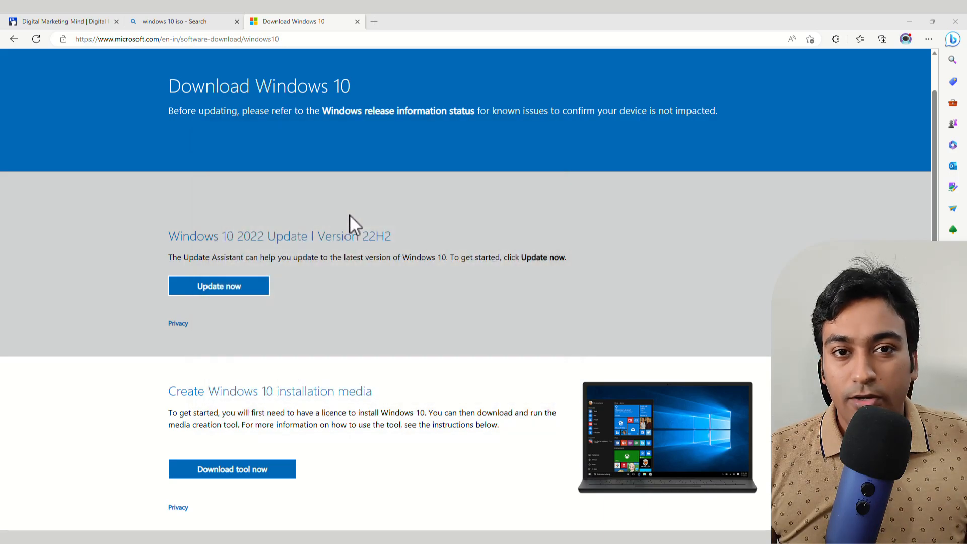
pyautogui.click(356, 22)
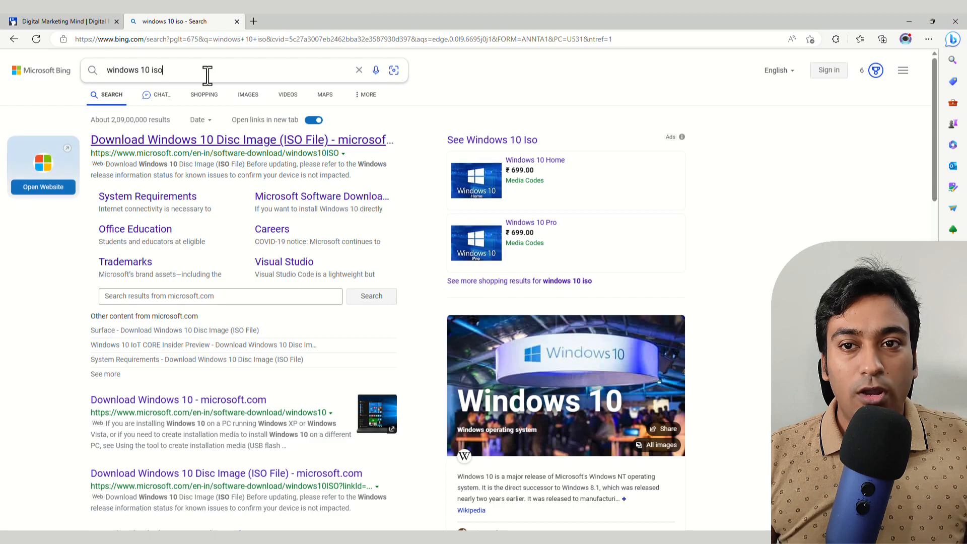
# - Replace the Bing query with 'virtualbox', open the Oracle VM VirtualBox site, and close the search tab
pyautogui.click(208, 74)
pyautogui.tripleClick(208, 75)
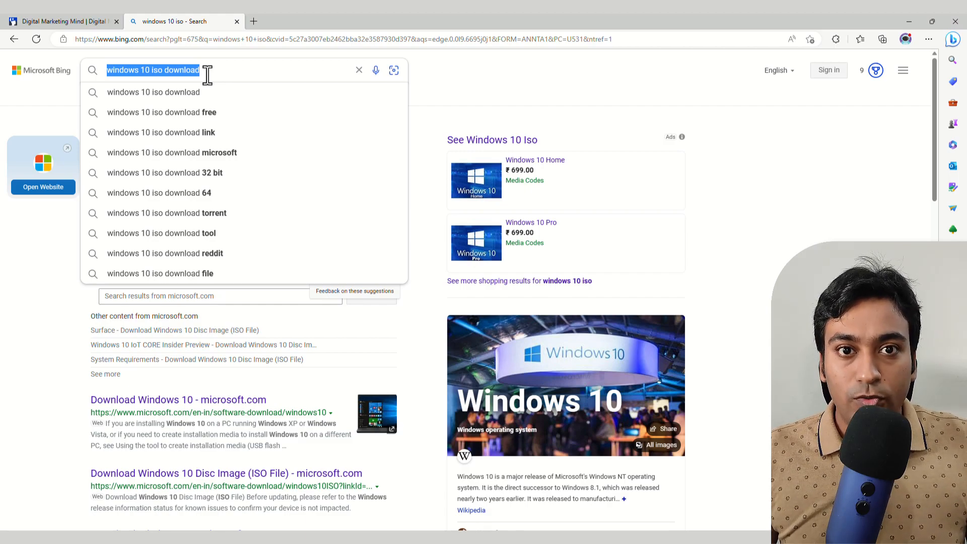
pyautogui.write('vi')
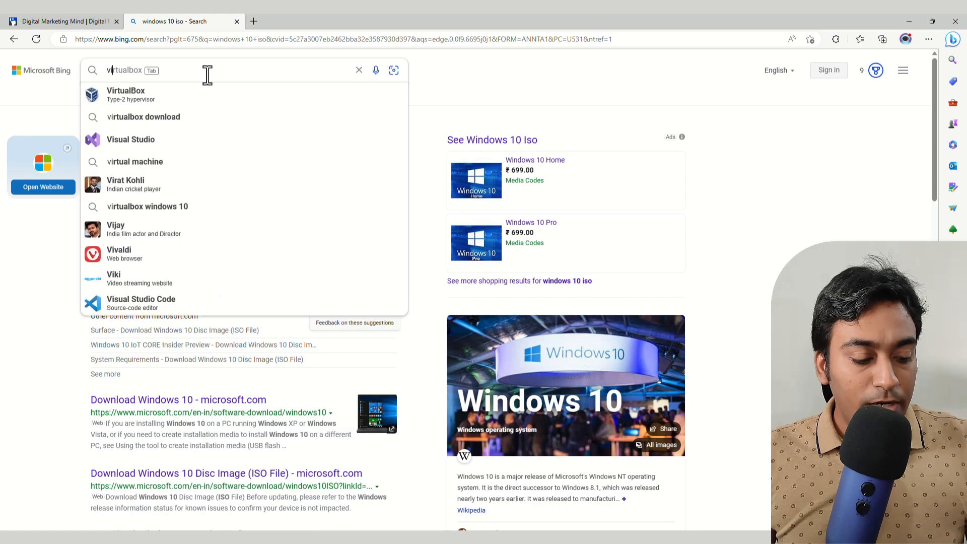
pyautogui.write('ru')
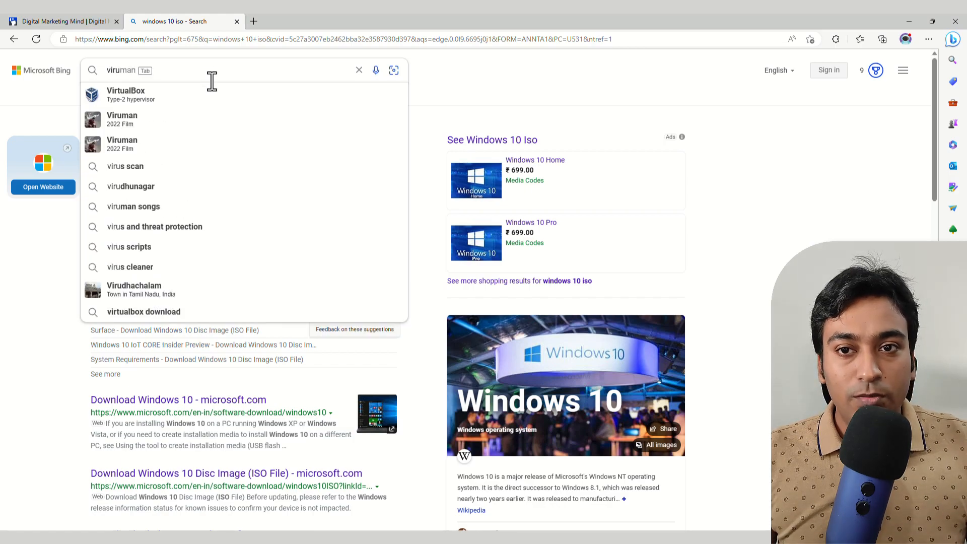
pyautogui.click(212, 107)
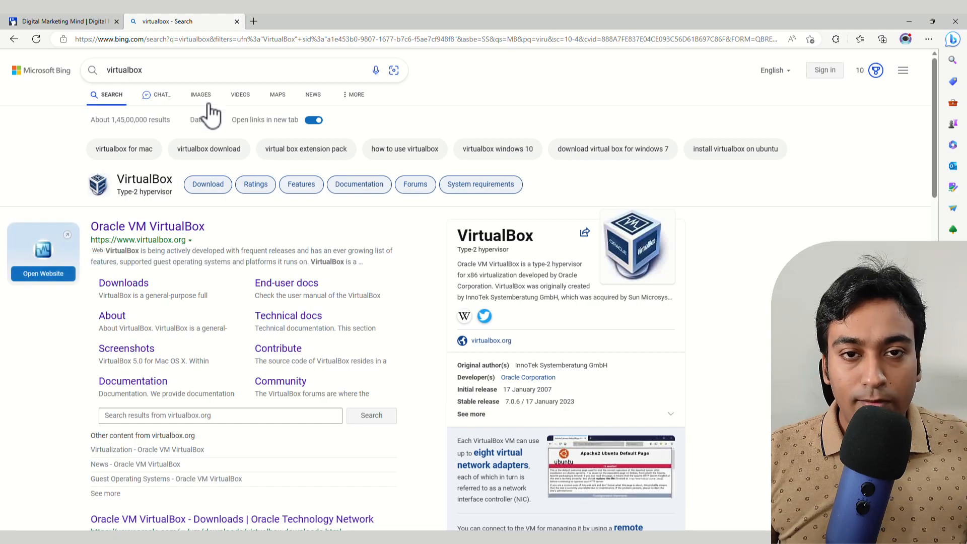
pyautogui.click(164, 225)
pyautogui.click(236, 21)
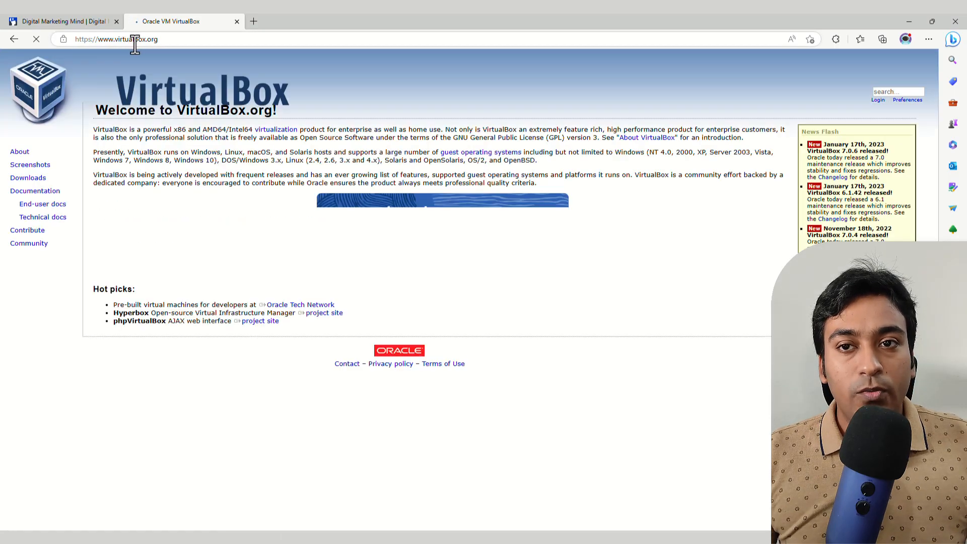
# - Download the 105.33 MB VirtualBox 7.0.6 installer for Windows hosts through IDM and run it
pyautogui.click(29, 180)
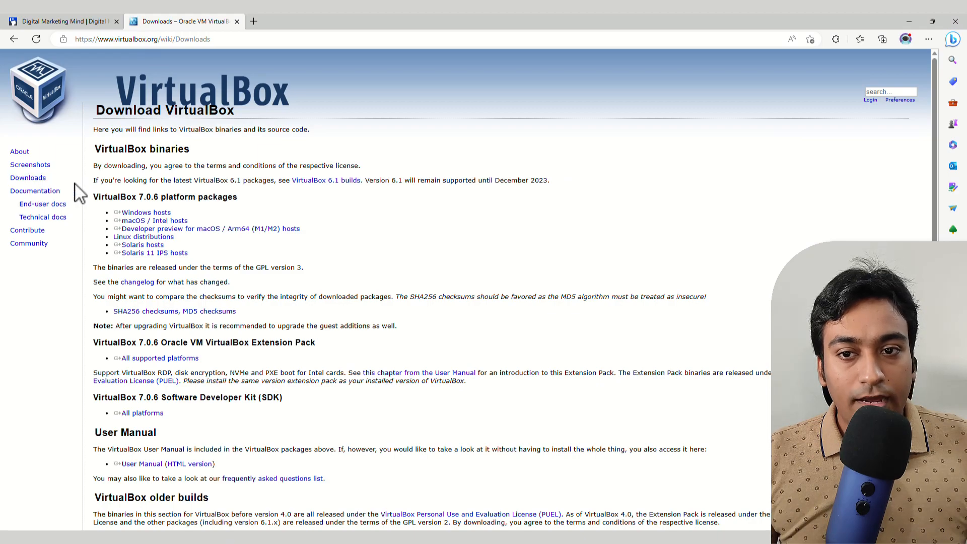
pyautogui.click(153, 213)
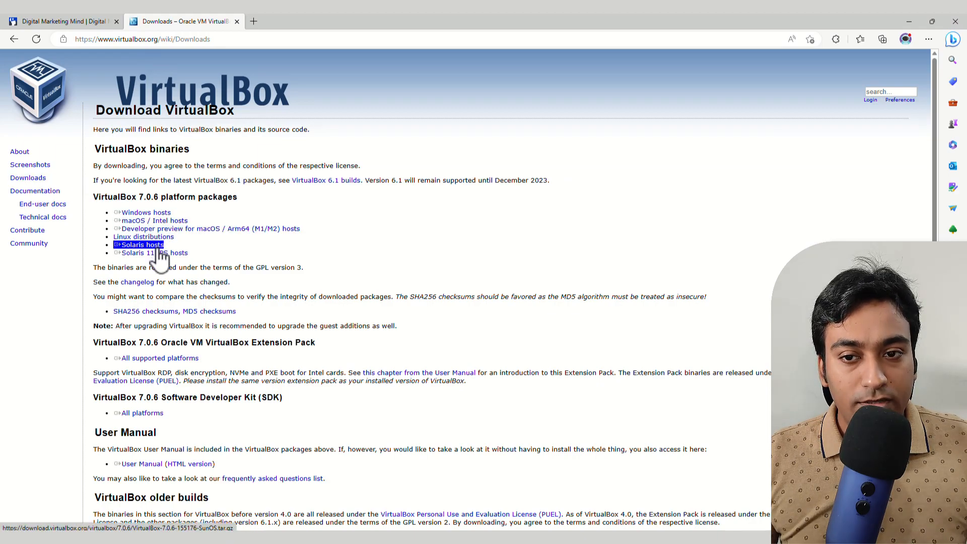
pyautogui.click(157, 214)
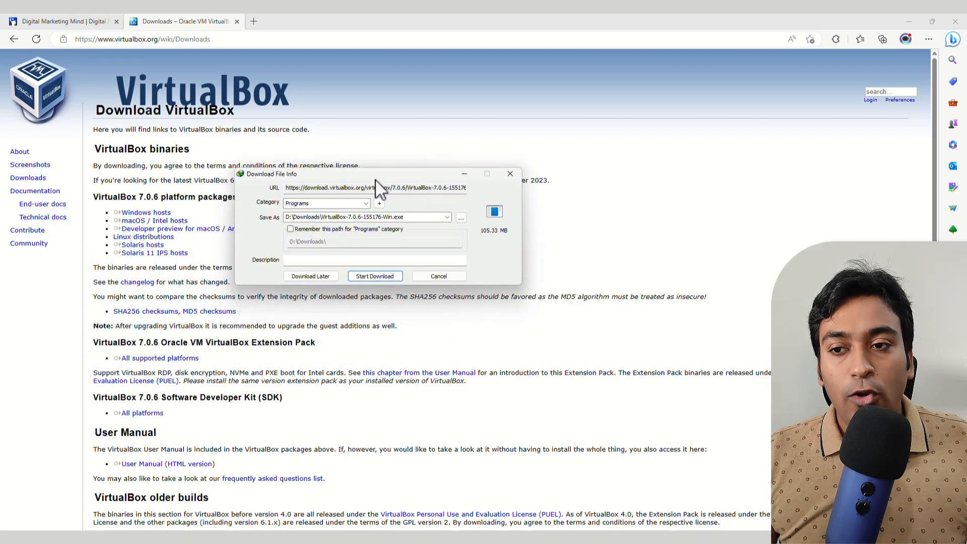
pyautogui.click(377, 277)
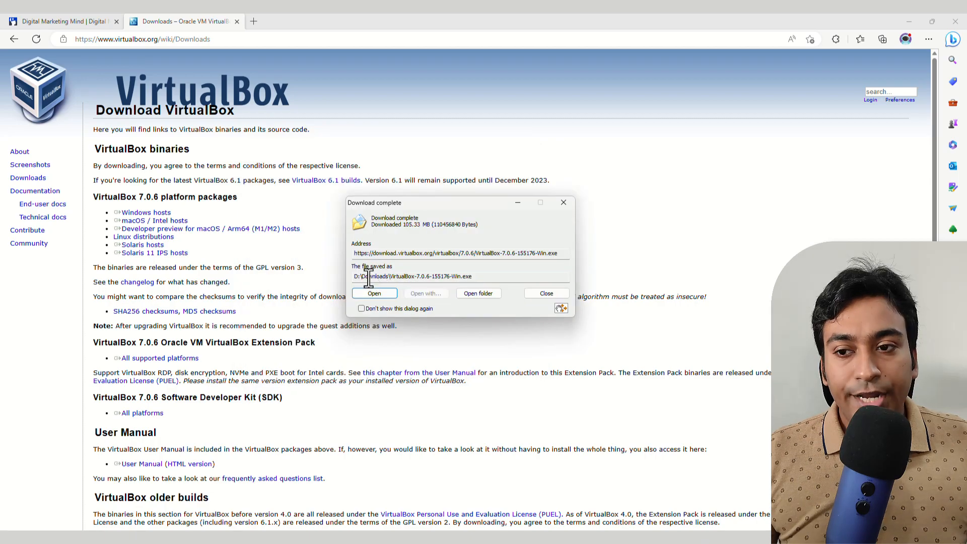
pyautogui.click(374, 293)
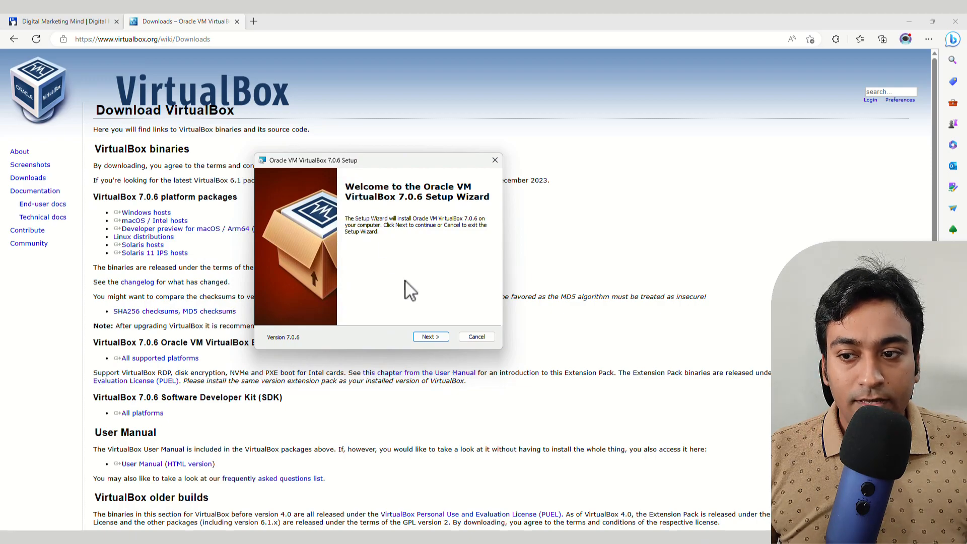
# - Install VirtualBox 7.0.6 with default features, accepting the network reset warning, and launch it on finish
pyautogui.click(429, 337)
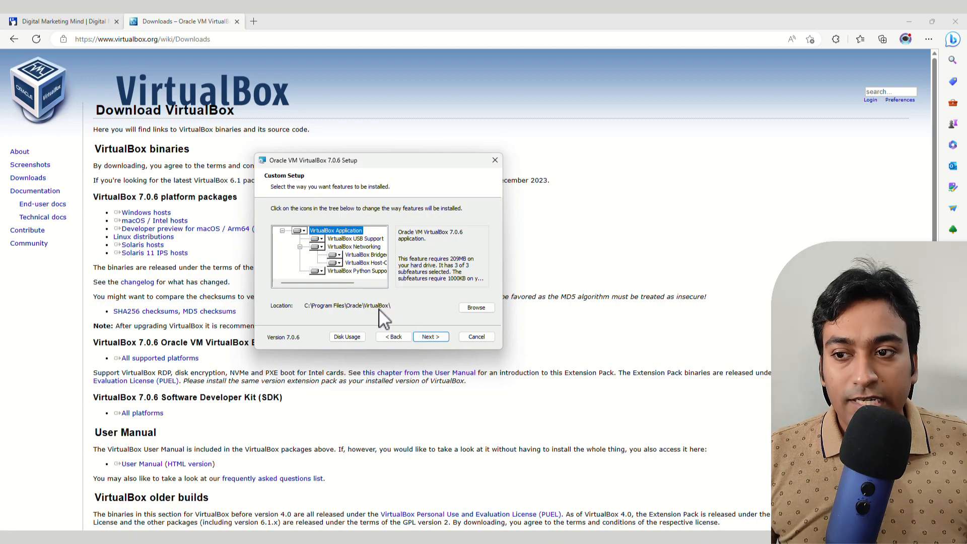
pyautogui.click(430, 336)
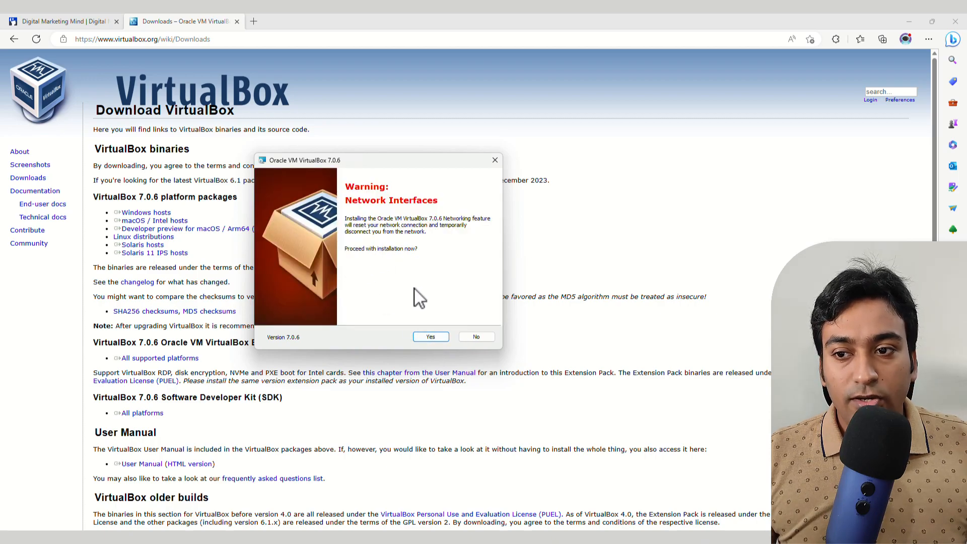
pyautogui.click(426, 336)
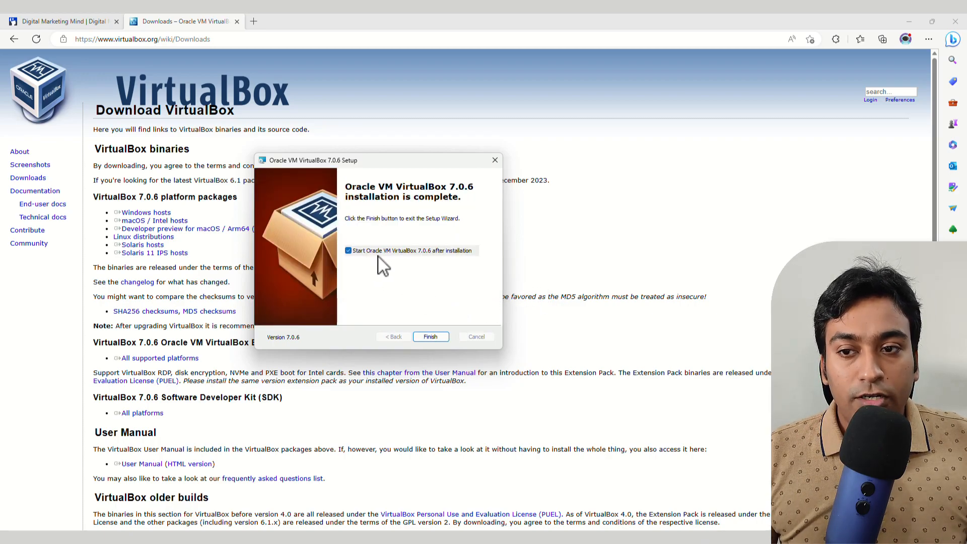
pyautogui.click(430, 337)
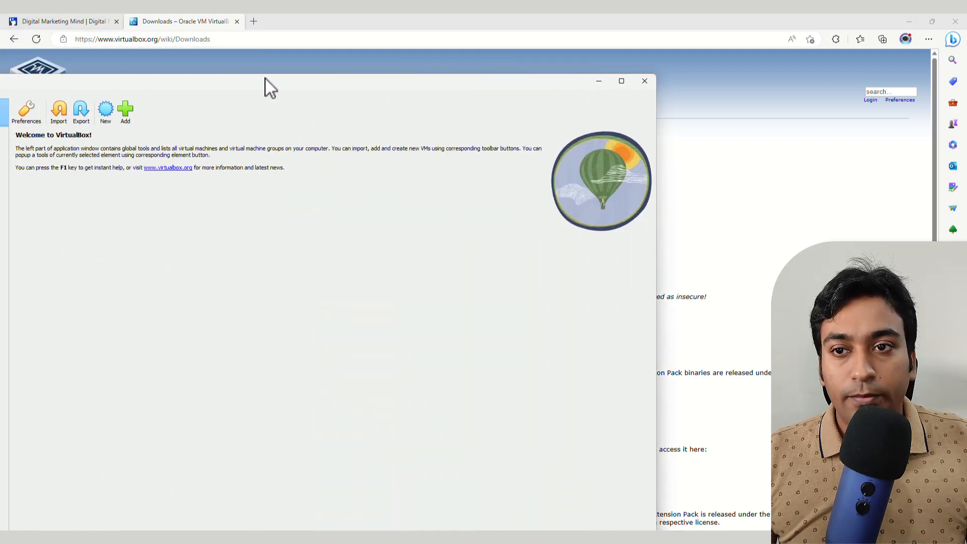
# - Maximize VirtualBox Manager, start a new machine, and enter 'Demo System' as its name
pyautogui.doubleClick(265, 79)
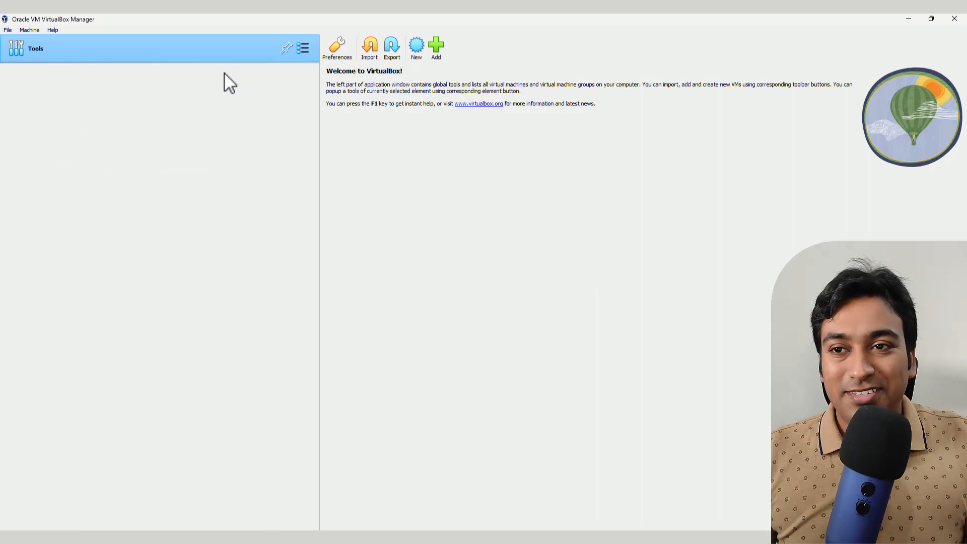
pyautogui.click(418, 52)
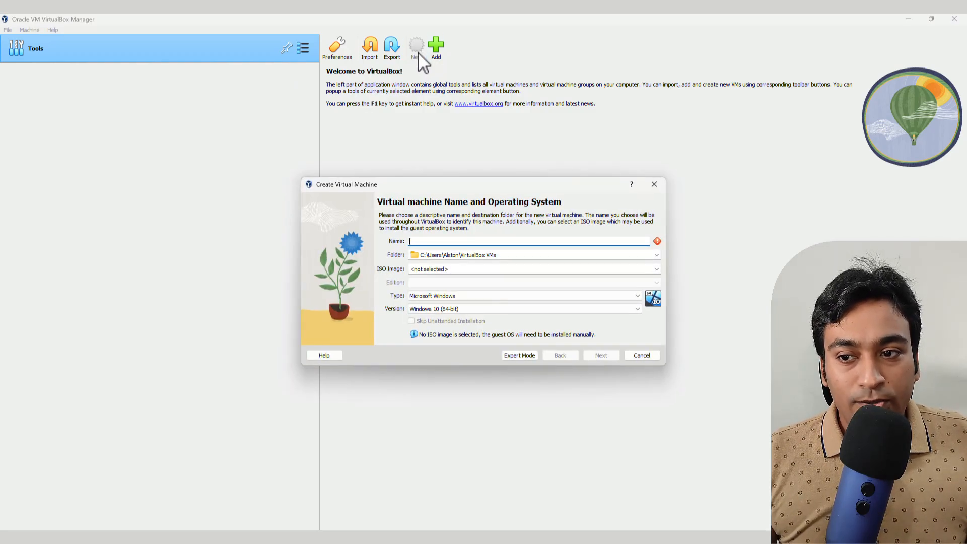
pyautogui.moveTo(419, 184); pyautogui.dragTo(227, 129)
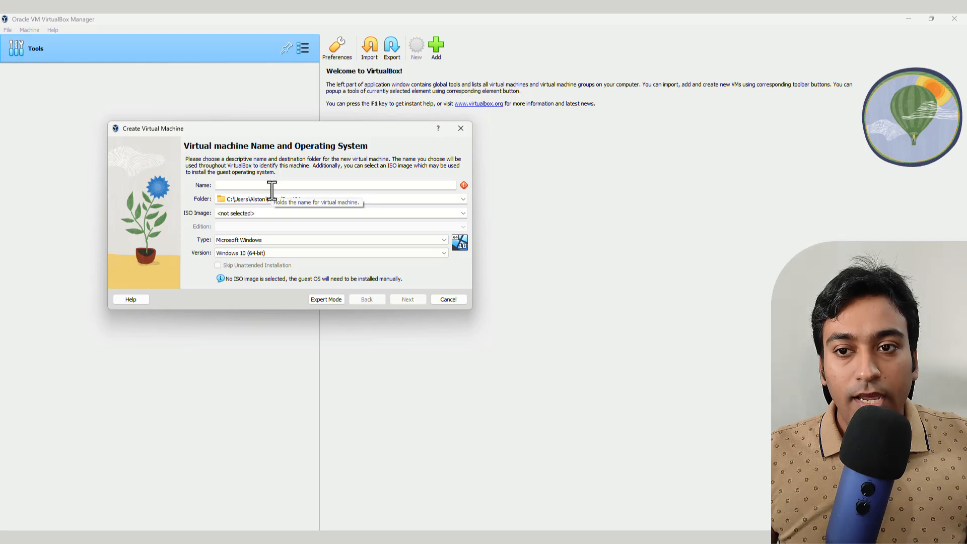
pyautogui.write('Demo ')
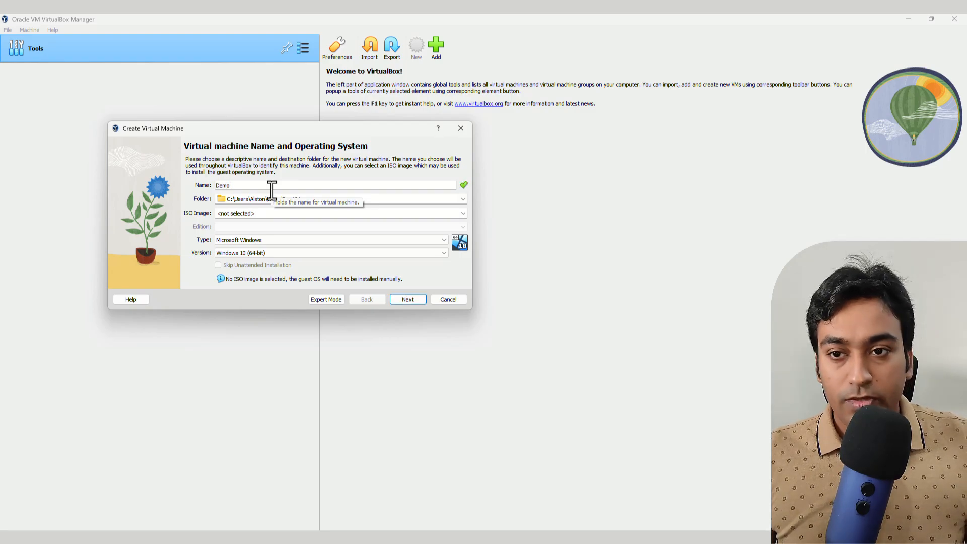
pyautogui.write('System')
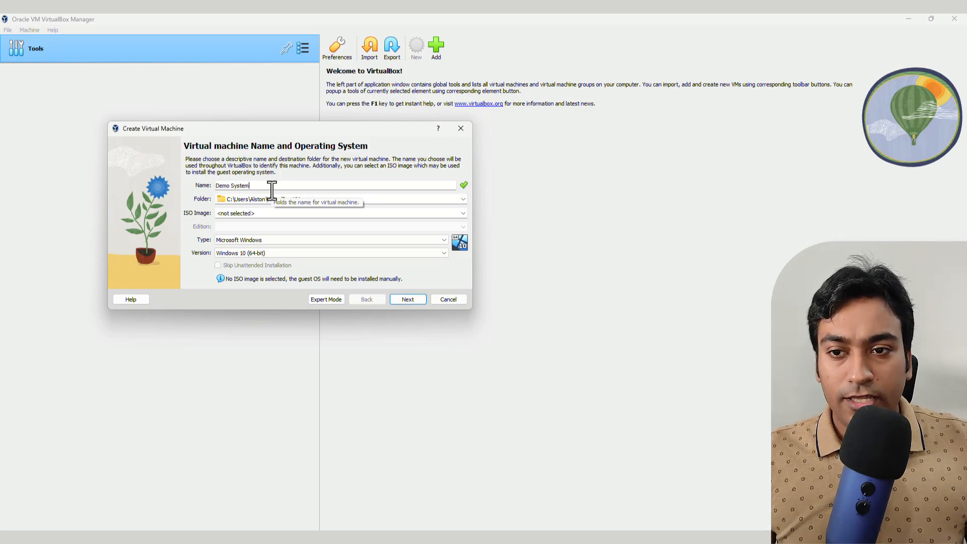
# - Select Windows.iso from the Downloads folder as the machine's ISO image
pyautogui.click(464, 214)
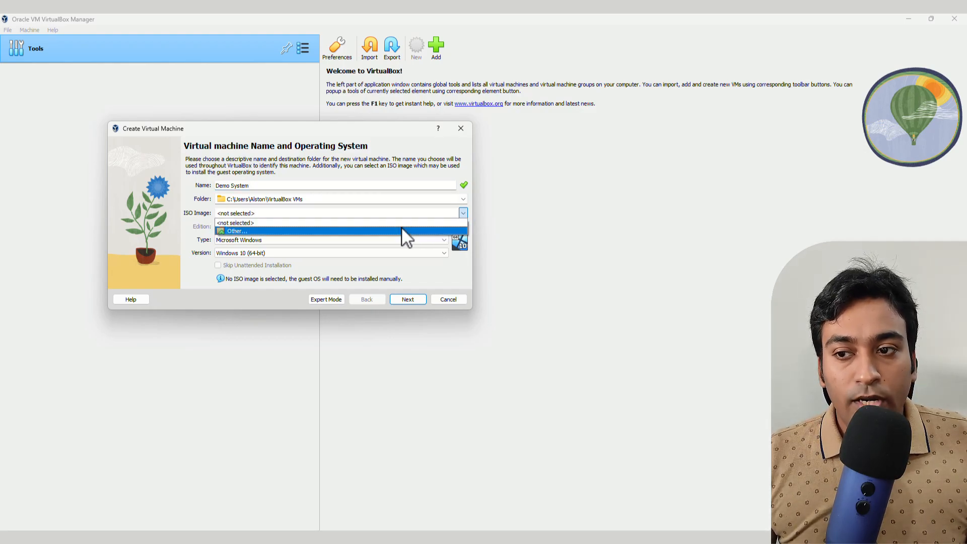
pyautogui.click(401, 230)
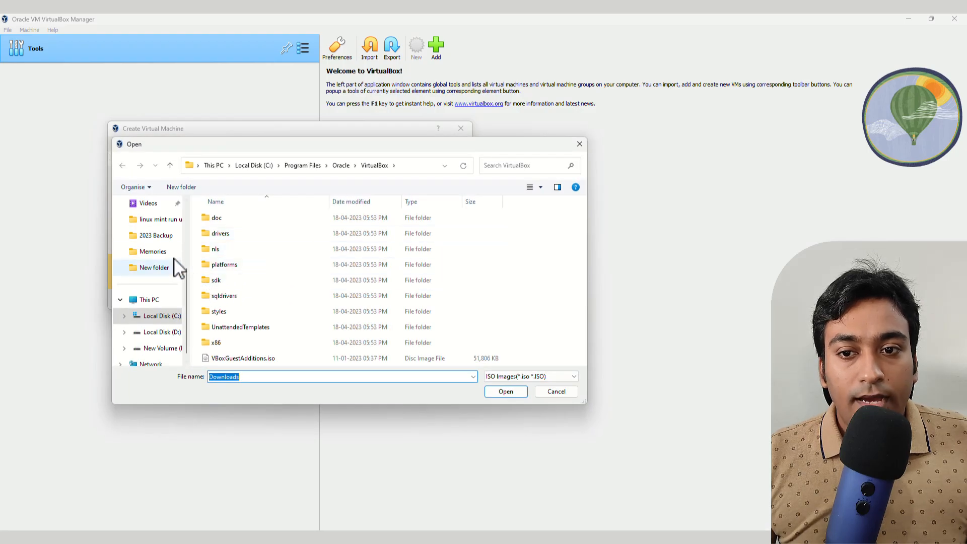
pyautogui.scroll(3, 153, 249)
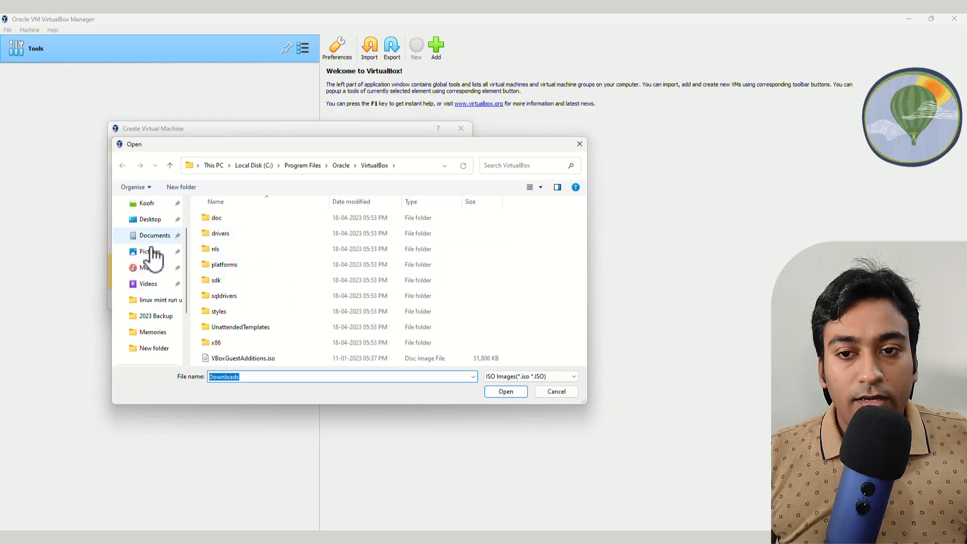
pyautogui.scroll(2, 153, 249)
pyautogui.click(232, 233)
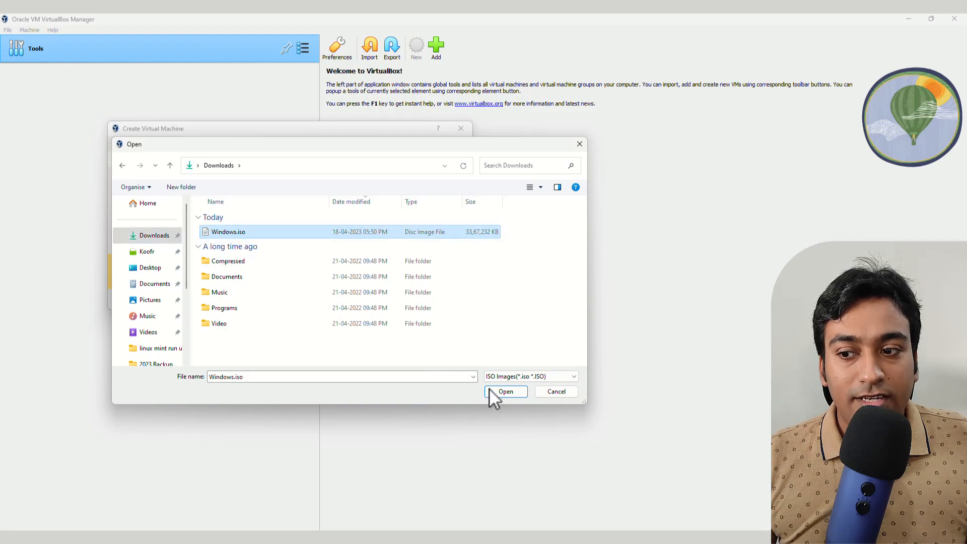
pyautogui.click(504, 390)
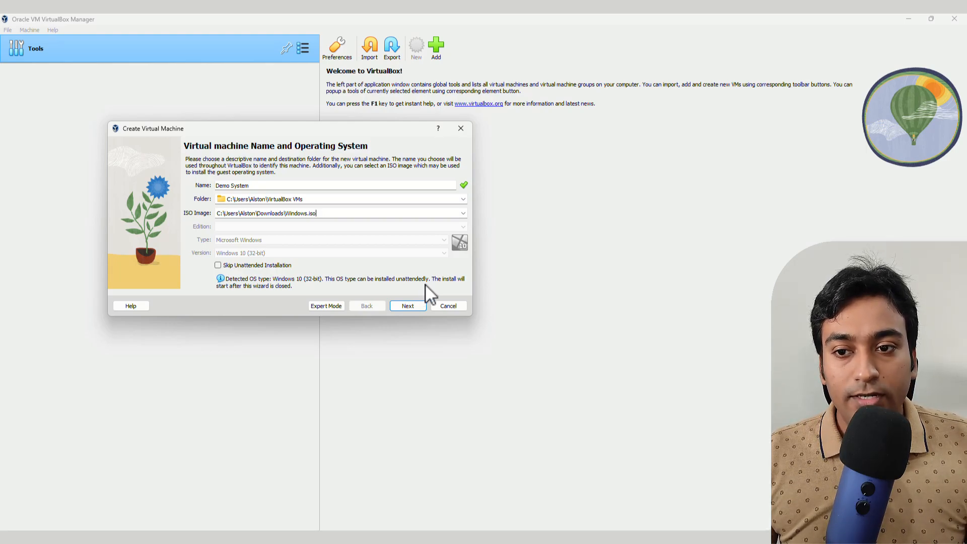
# - Replace the default guest user name and enter the account password twice
pyautogui.click(405, 306)
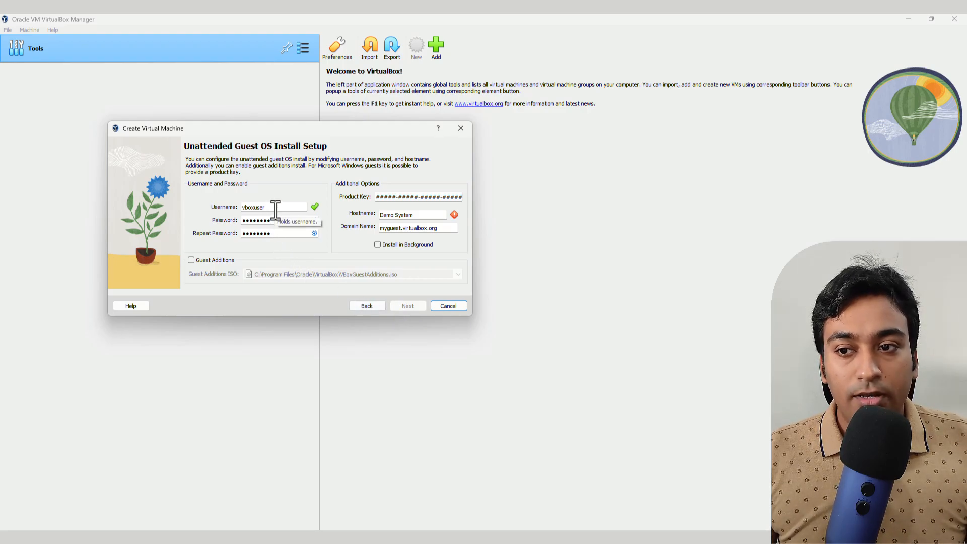
pyautogui.moveTo(275, 208); pyautogui.dragTo(240, 207)
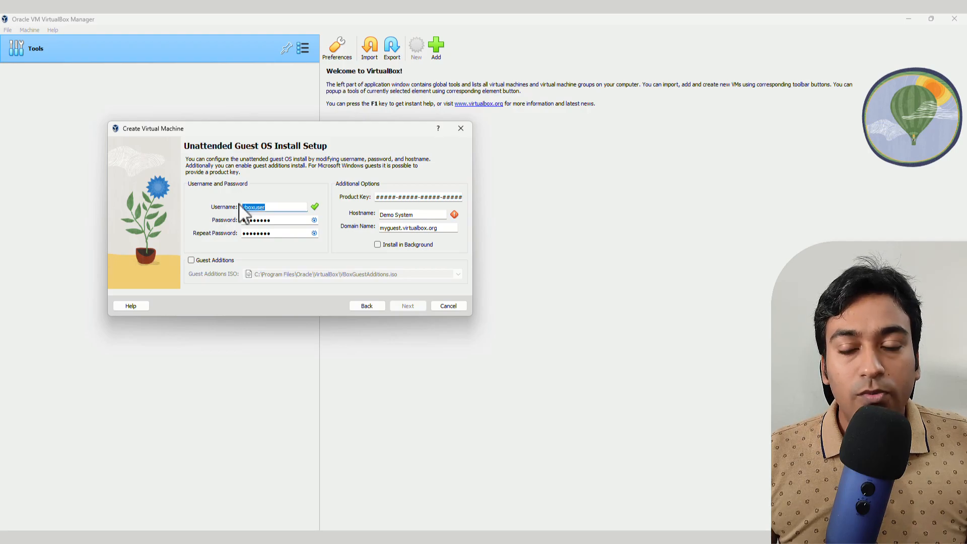
pyautogui.write('alston')
pyautogui.press('Tab')
pyautogui.write('abc')
pyautogui.press('Tab')
pyautogui.write('abc')
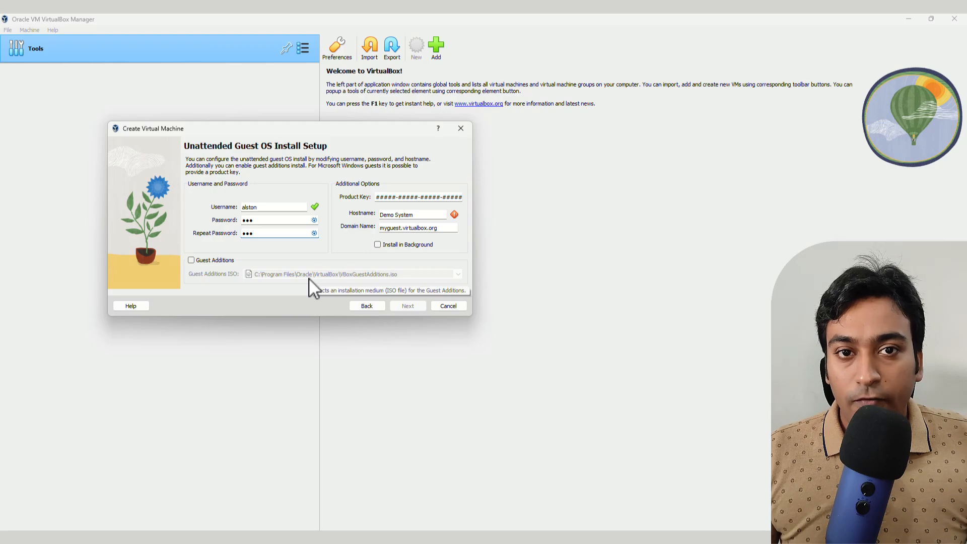
# - Enable Guest Additions installation and set a custom hostname for the guest
pyautogui.click(222, 261)
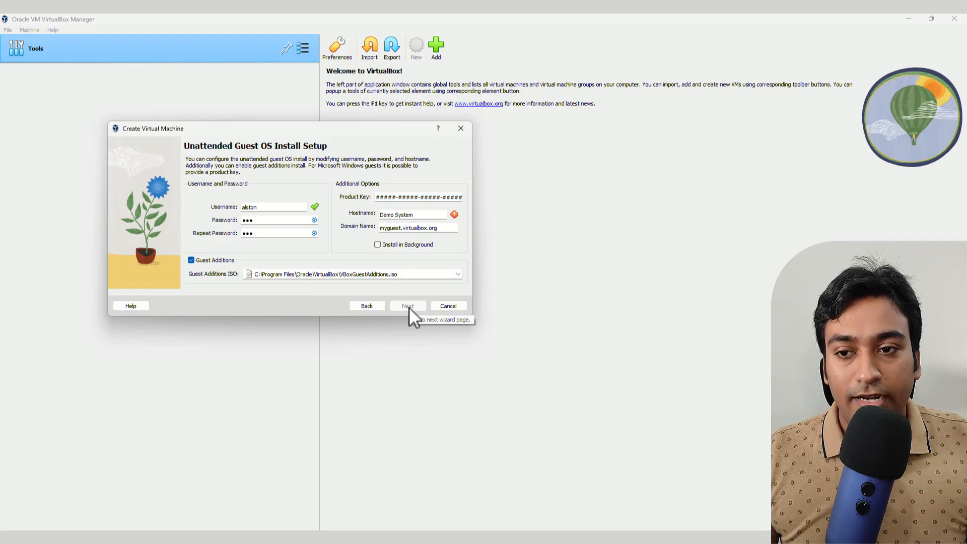
pyautogui.moveTo(421, 214); pyautogui.dragTo(377, 217)
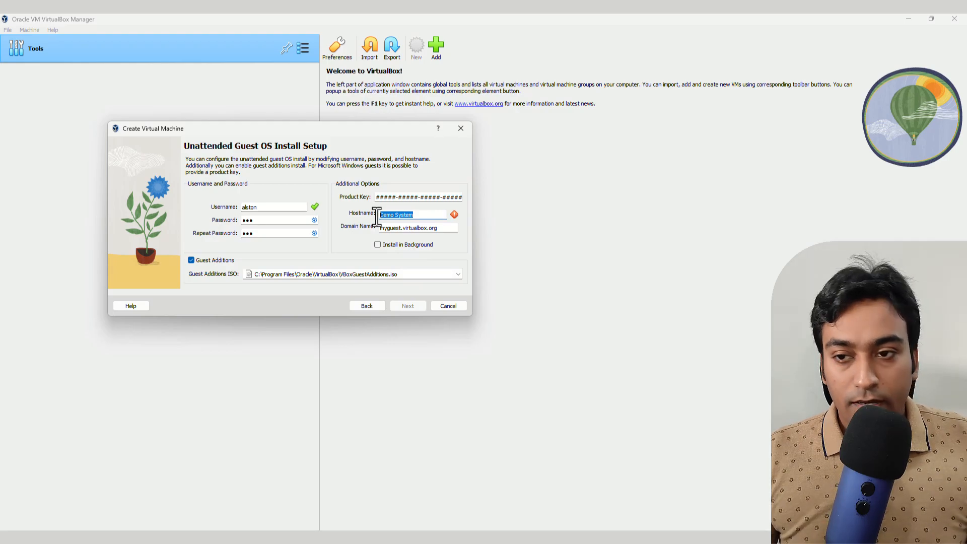
pyautogui.write('Alst')
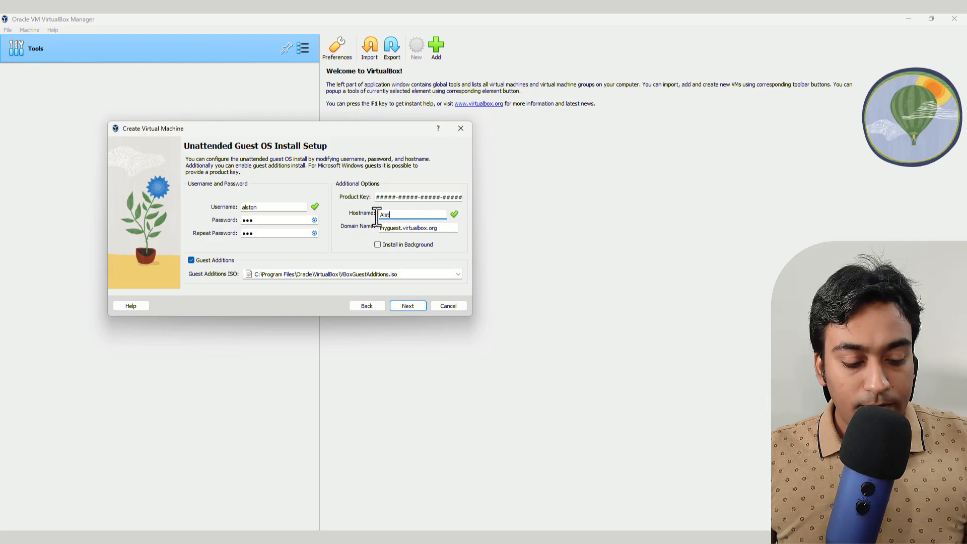
pyautogui.write('onP')
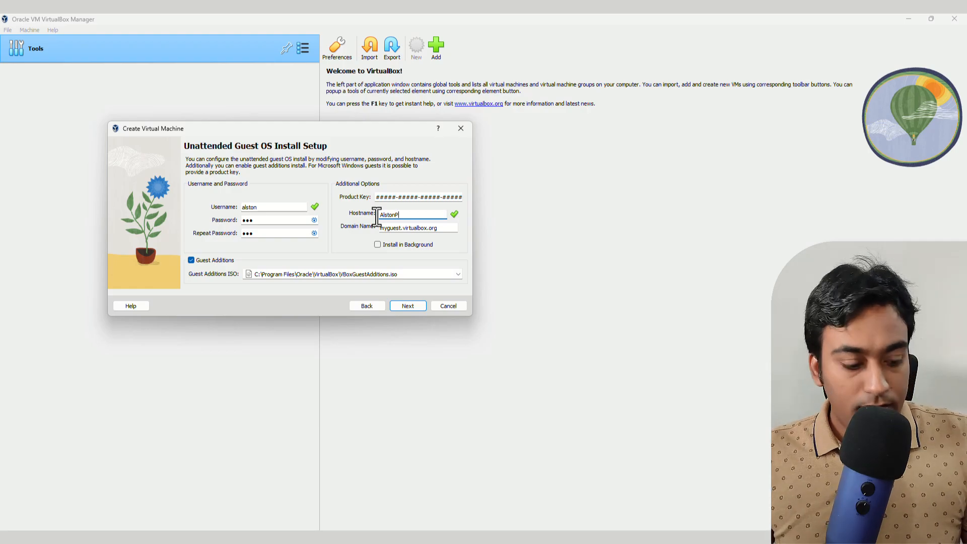
pyautogui.write('C')
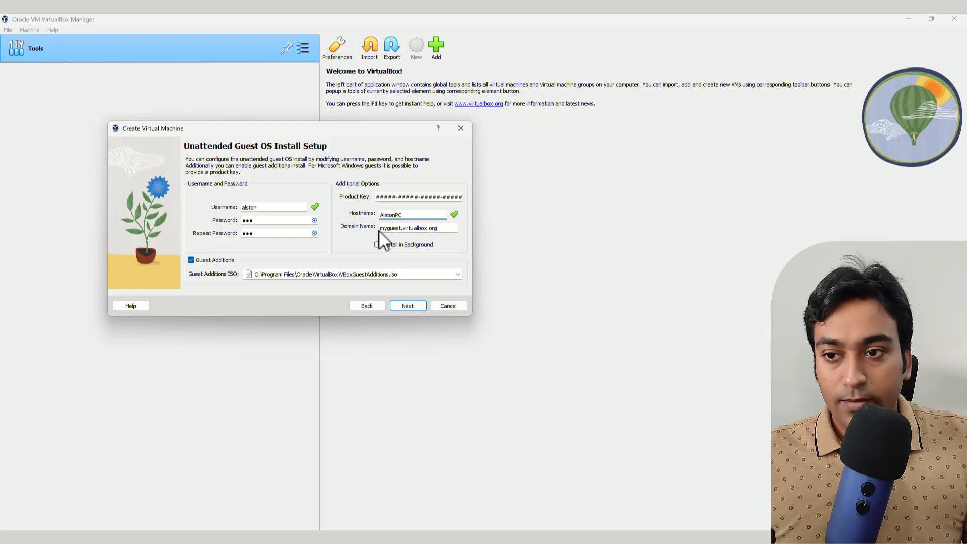
pyautogui.click(407, 305)
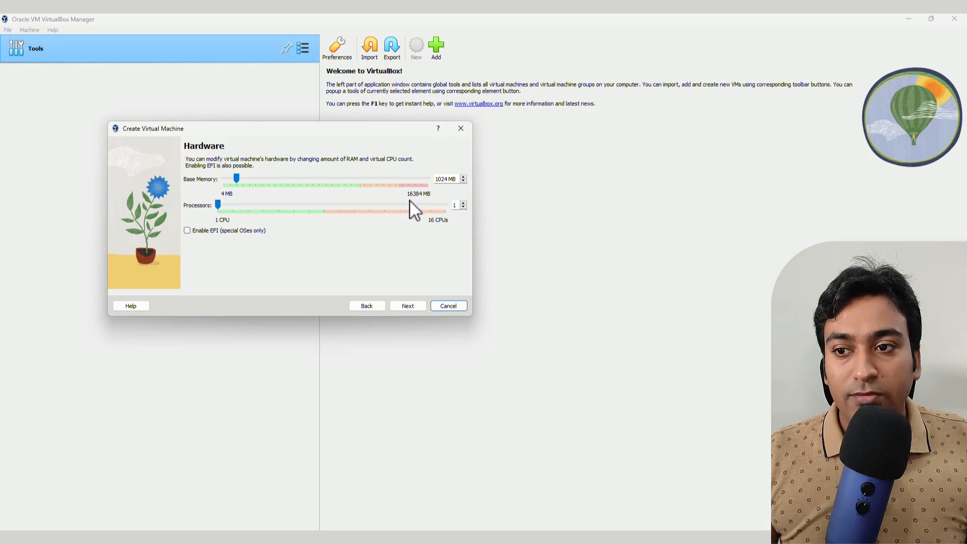
# - Give the machine 3024 MB of base memory and 8 processors
pyautogui.click(436, 179)
pyautogui.moveTo(436, 179); pyautogui.dragTo(440, 181)
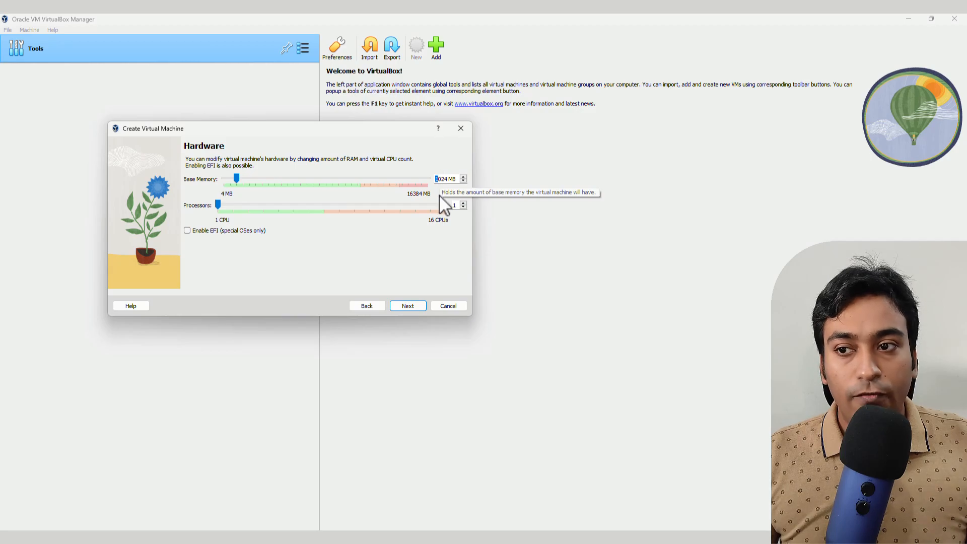
pyautogui.write('3')
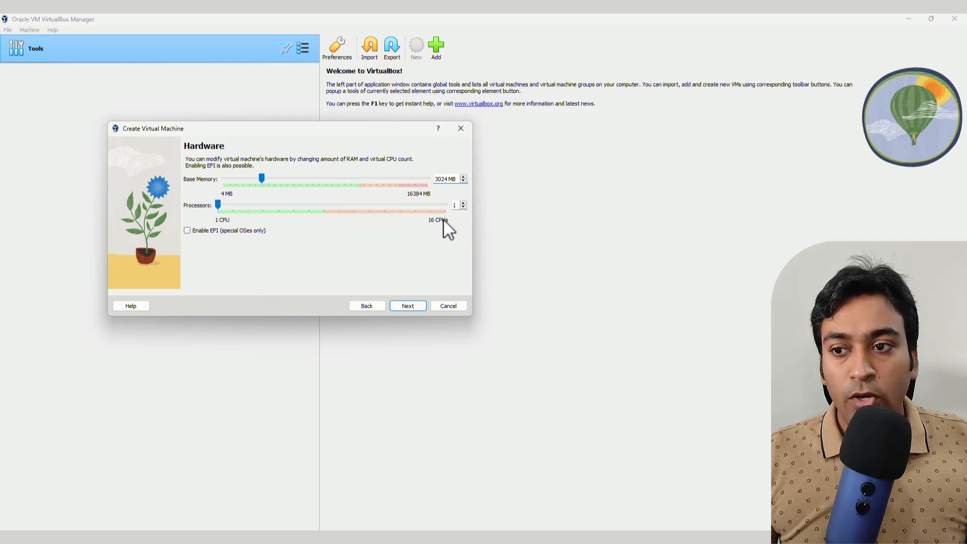
pyautogui.moveTo(294, 207); pyautogui.dragTo(397, 206)
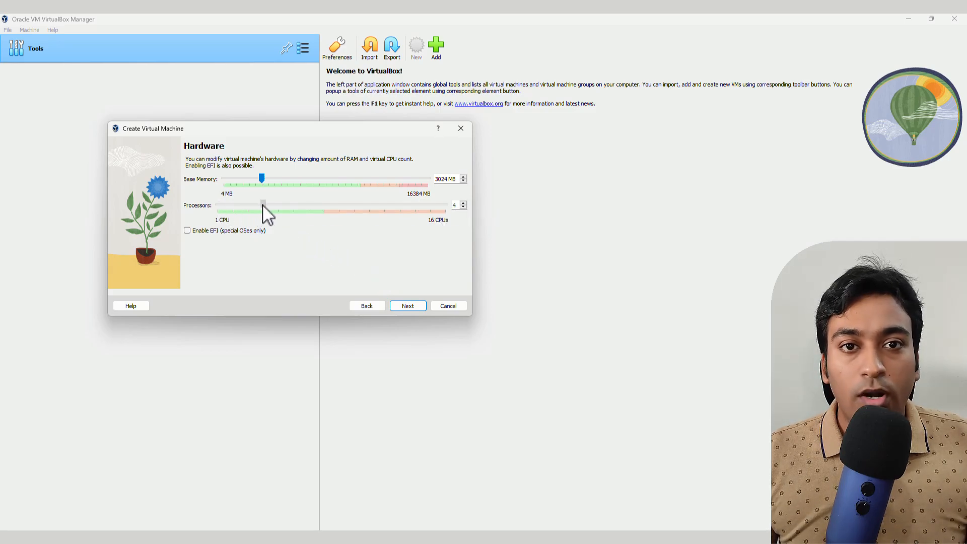
pyautogui.moveTo(262, 204); pyautogui.dragTo(291, 205)
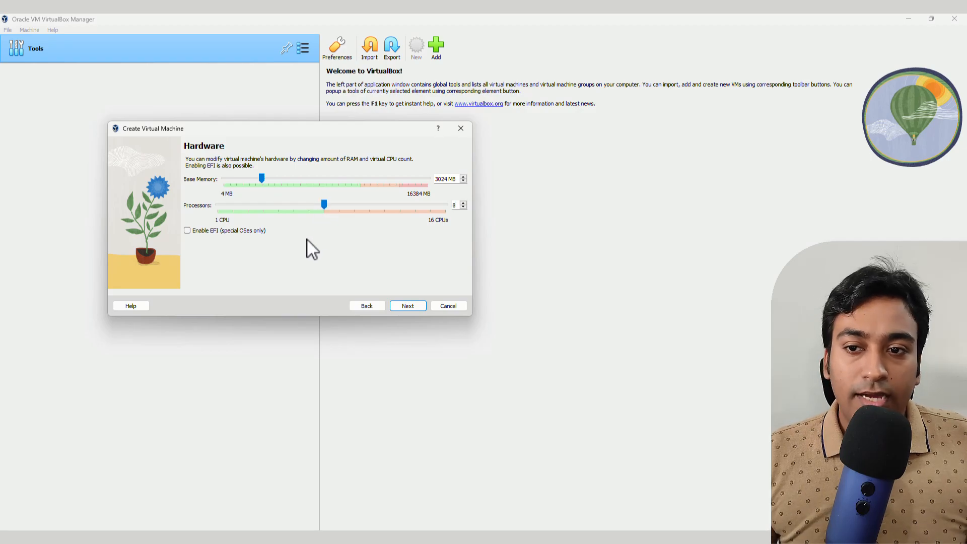
pyautogui.click(406, 304)
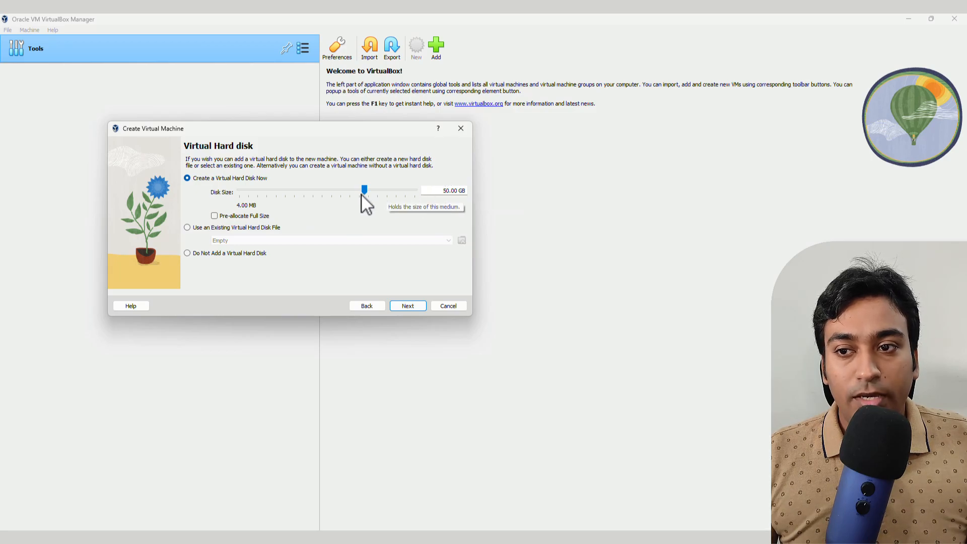
# - Change the virtual hard disk size from 50 GB to 40 GB
pyautogui.moveTo(363, 191); pyautogui.dragTo(343, 192)
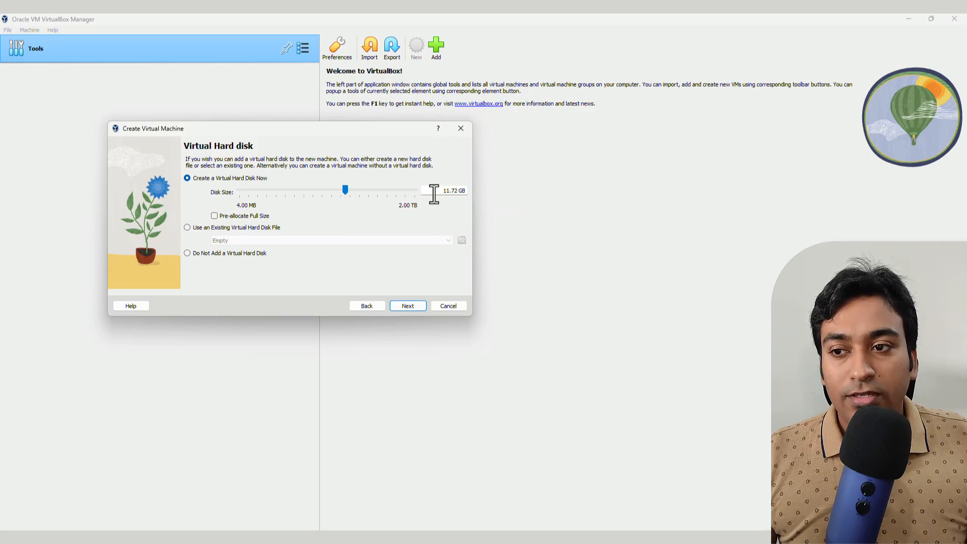
pyautogui.moveTo(447, 193); pyautogui.dragTo(457, 194)
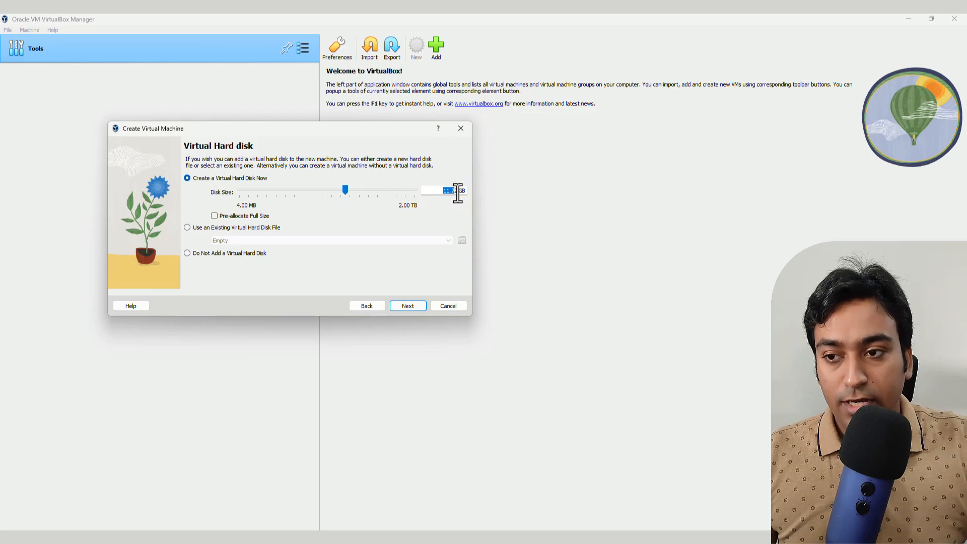
pyautogui.write('40')
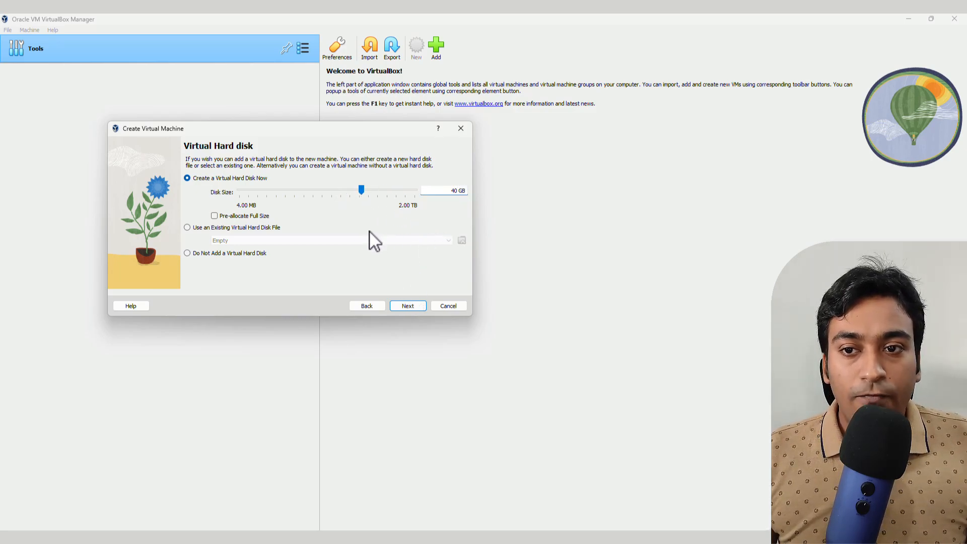
# - Review the summary (3024 MB, 8 processors, 40 GB disk) and create Demo System
pyautogui.click(407, 307)
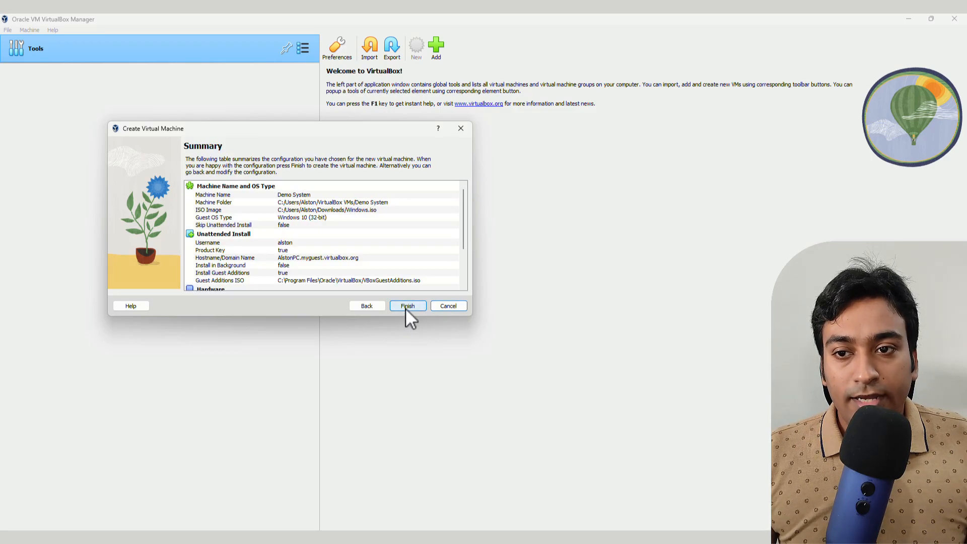
pyautogui.moveTo(462, 198)
pyautogui.mouseDown()
pyautogui.moveTo(469, 241)
pyautogui.moveTo(463, 196)
pyautogui.moveTo(471, 227)
pyautogui.moveTo(469, 199)
pyautogui.mouseUp()
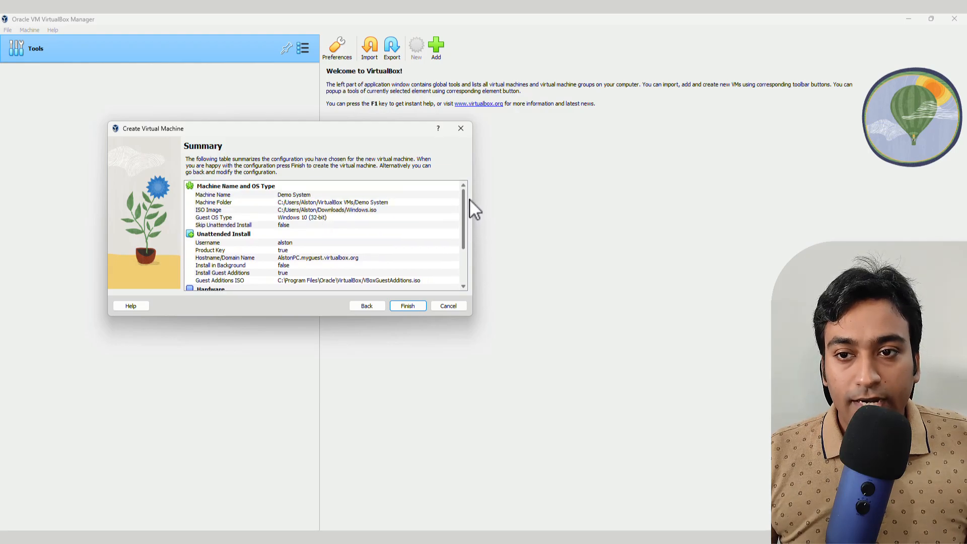
pyautogui.click(410, 304)
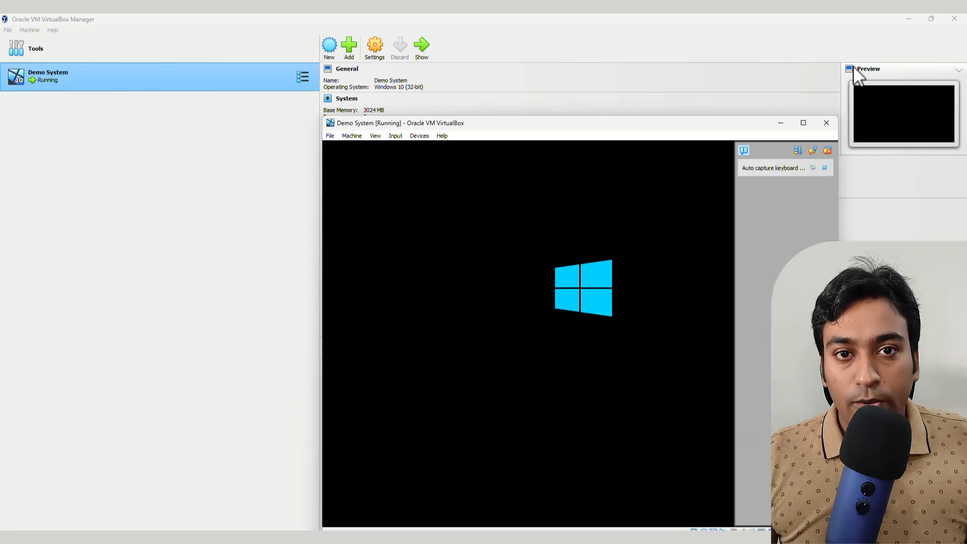
# - Move the VM window up and left while Windows 10 boots to the desktop
pyautogui.moveTo(712, 125); pyautogui.dragTo(612, 76)
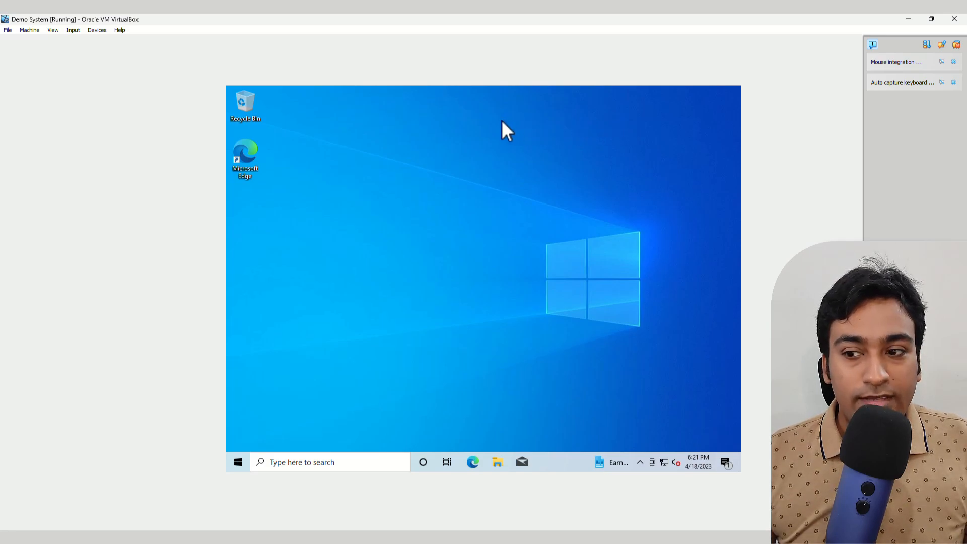
# - Insert the Guest Additions CD and launch VBoxWindowsAdditions-x86 from drive D: in File Explorer
pyautogui.click(100, 31)
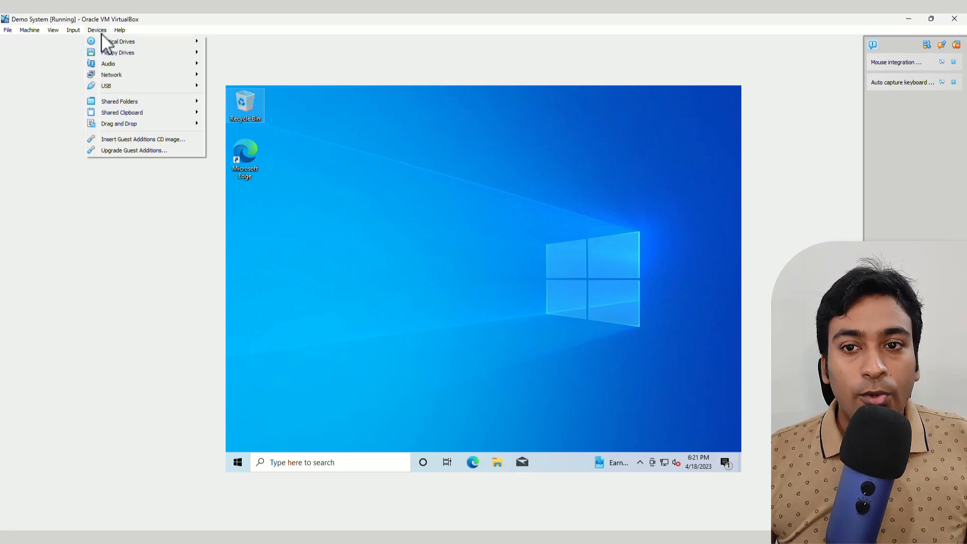
pyautogui.click(117, 136)
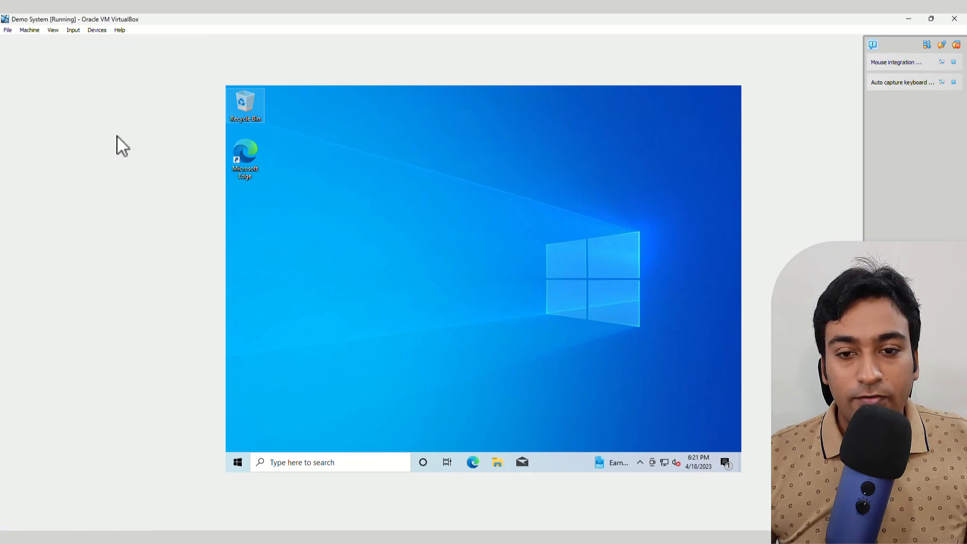
pyautogui.click(495, 460)
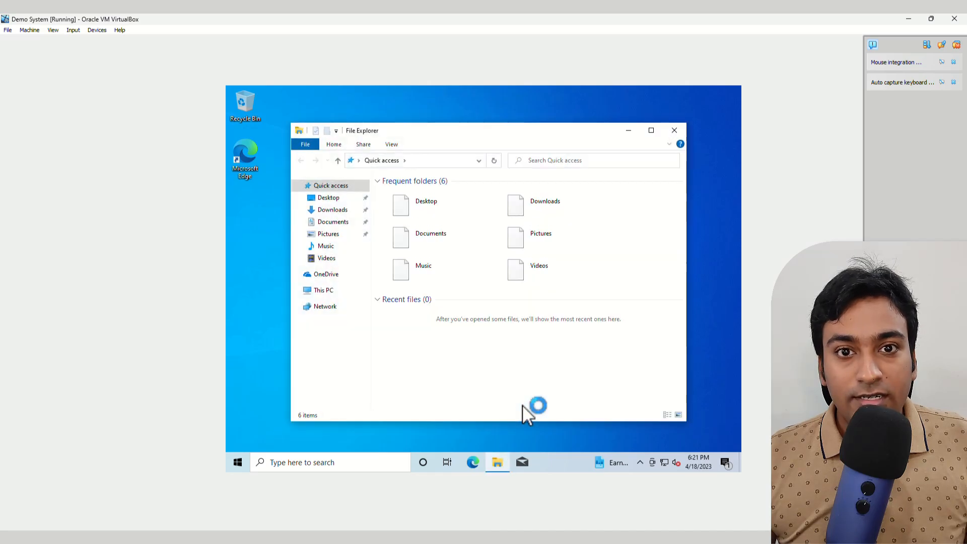
pyautogui.click(337, 292)
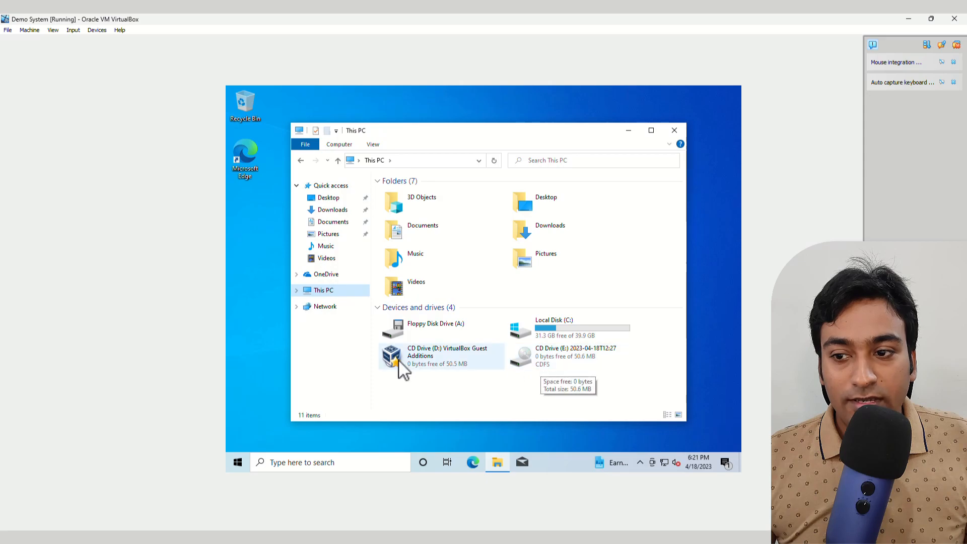
pyautogui.doubleClick(456, 356)
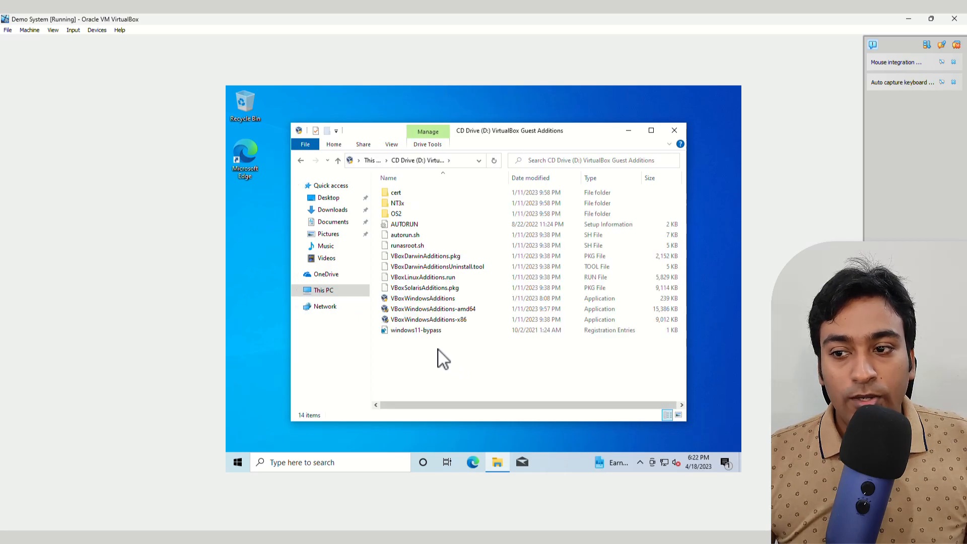
pyautogui.doubleClick(465, 320)
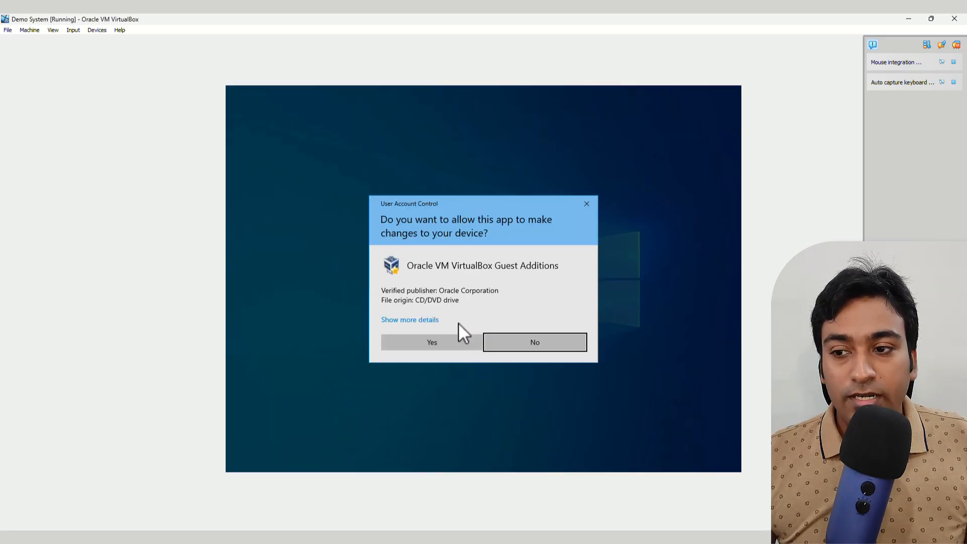
# - Install Guest Additions with the default location and components, then reboot the guest
pyautogui.click(422, 339)
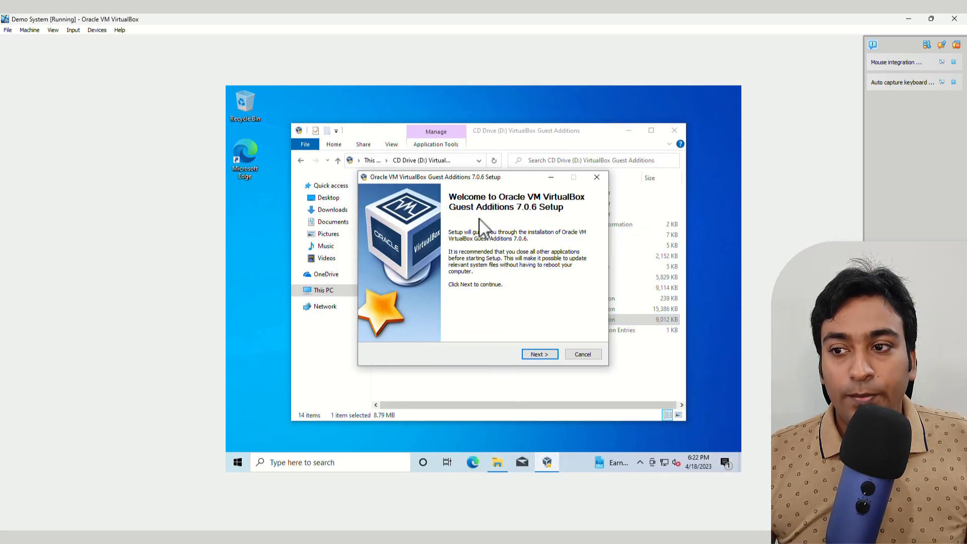
pyautogui.click(543, 354)
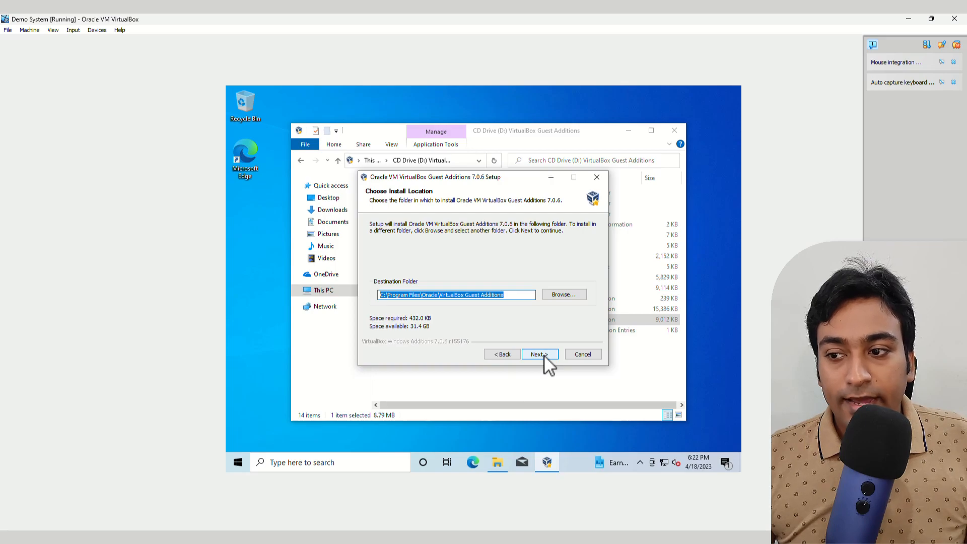
pyautogui.click(540, 355)
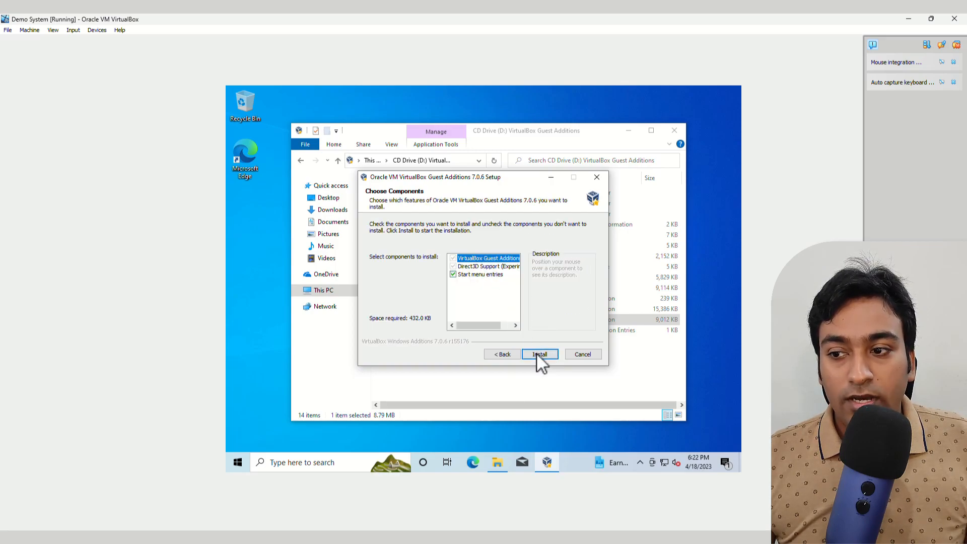
pyautogui.click(539, 355)
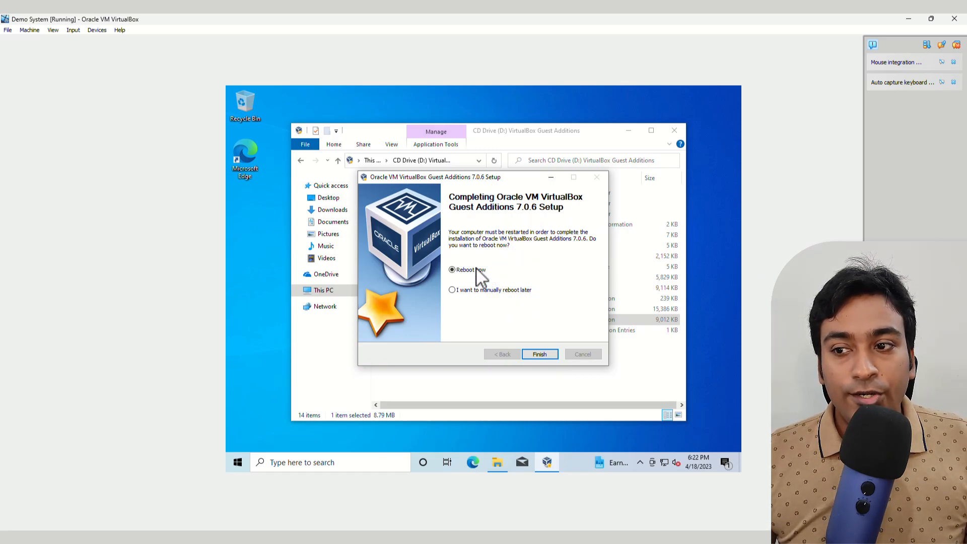
pyautogui.click(539, 354)
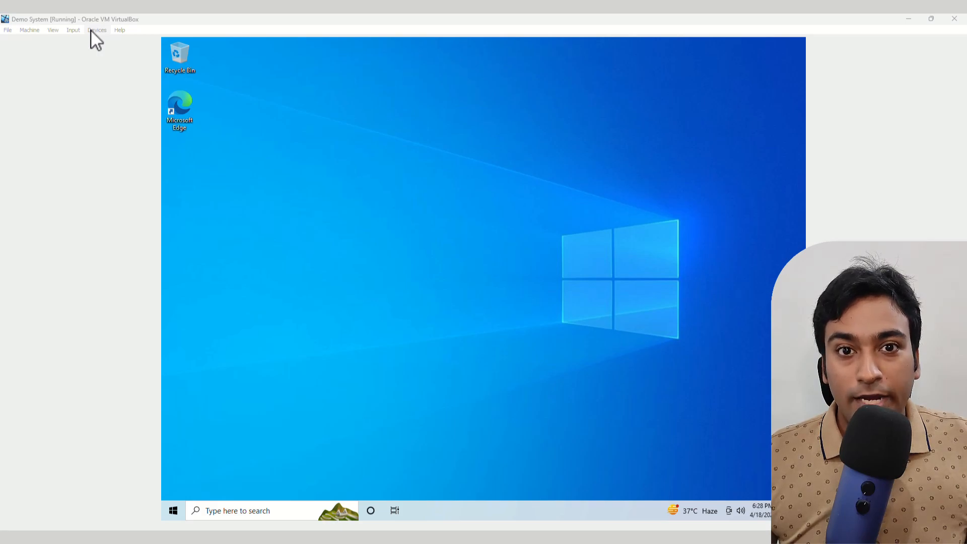
# - Switch the Demo System display to full-screen mode
pyautogui.click(53, 30)
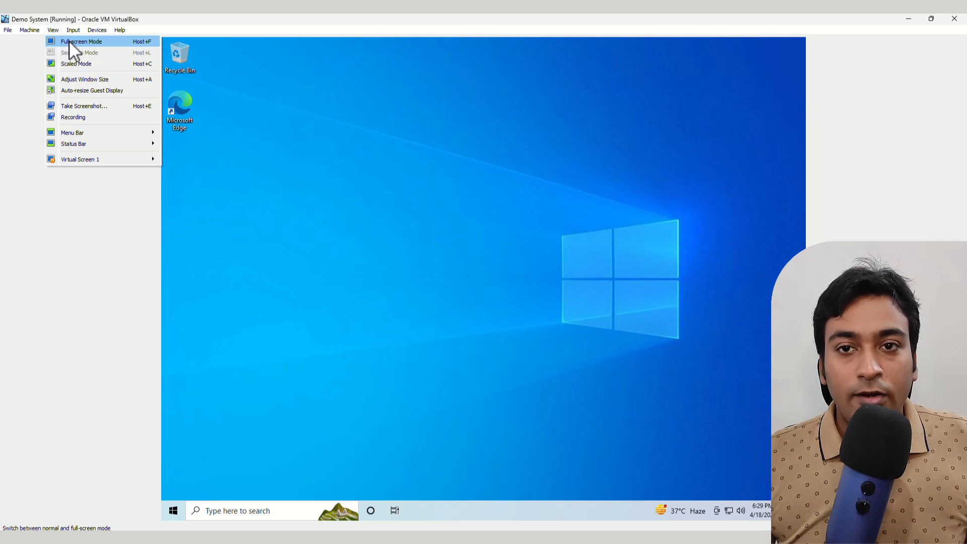
pyautogui.click(69, 41)
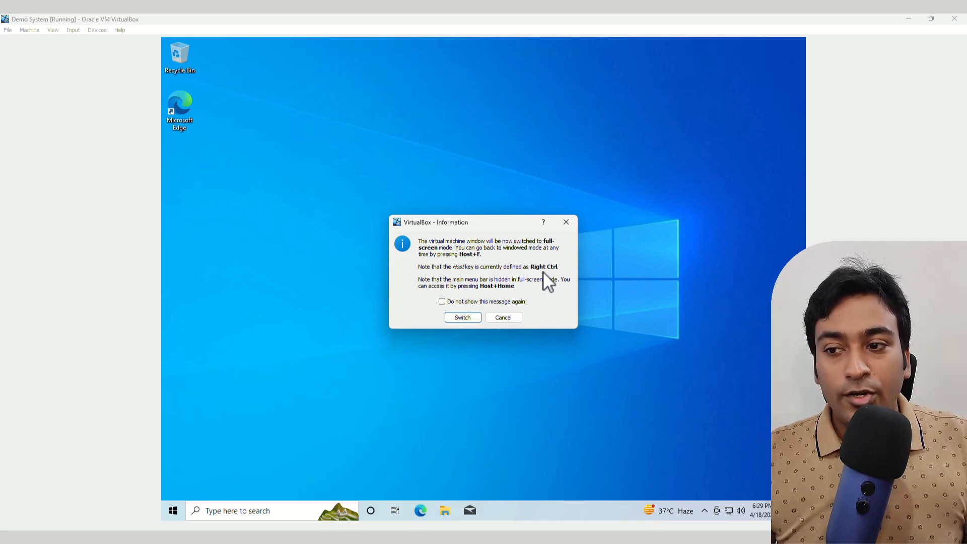
pyautogui.click(472, 317)
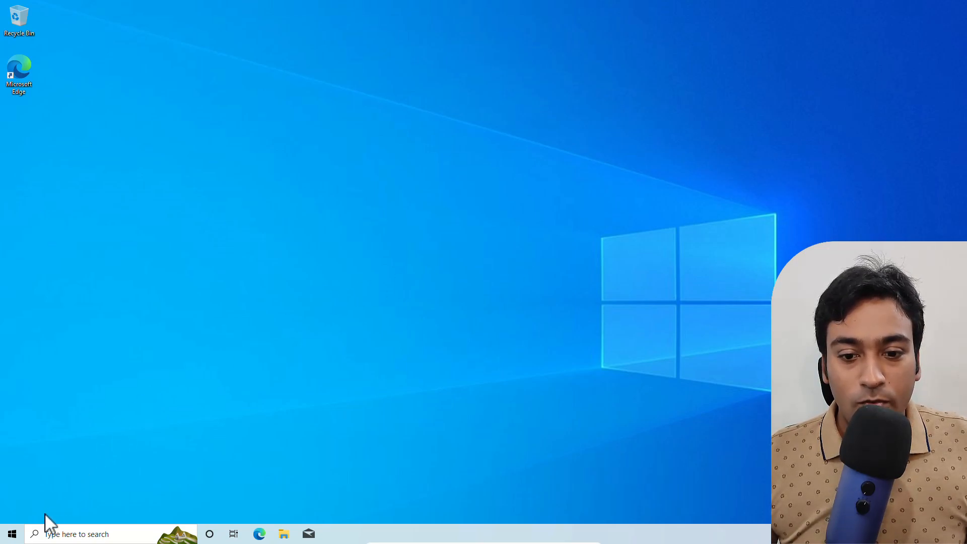
# - Switch the guest display from full-screen to scaled mode with Host+C
pyautogui.click(13, 533)
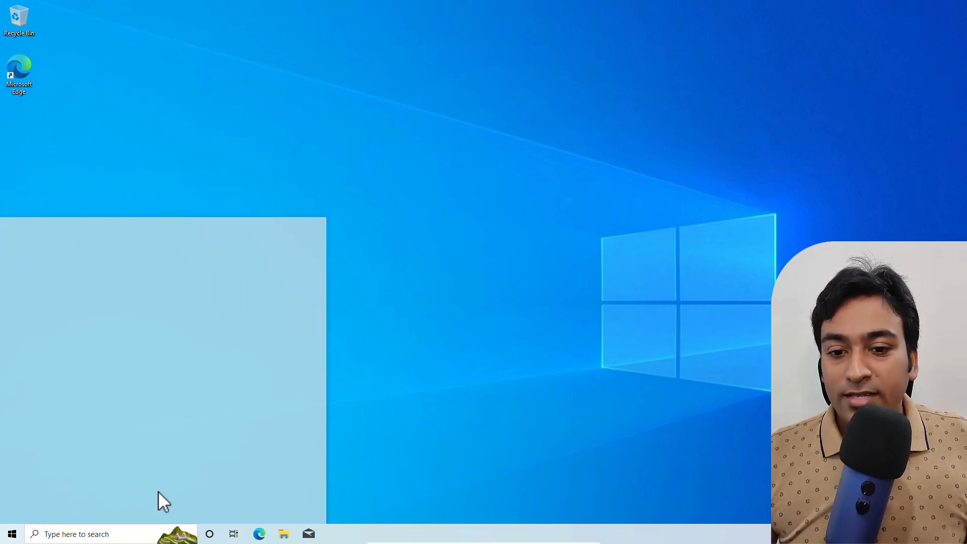
pyautogui.click(444, 307)
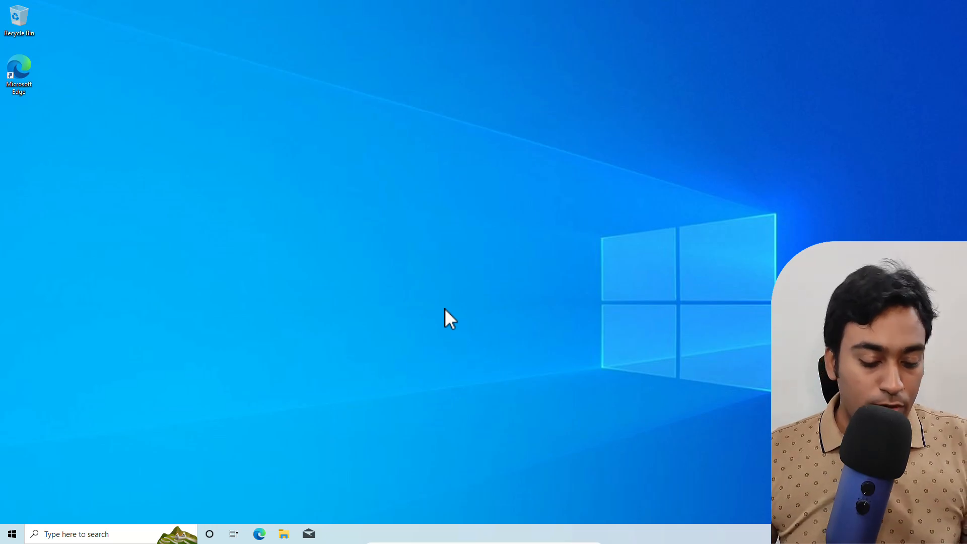
pyautogui.hotkey('ctrl', 'c')
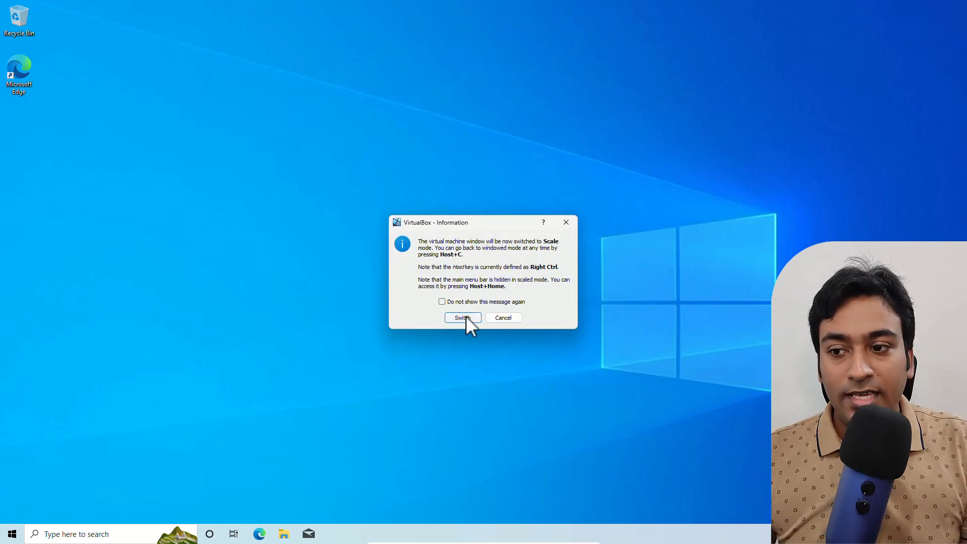
pyautogui.click(467, 317)
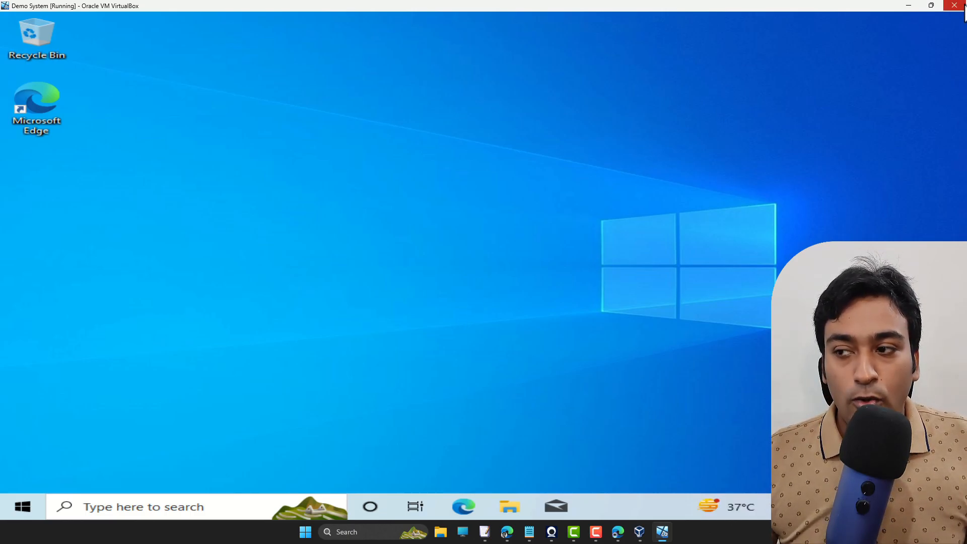
# - Power off Demo System and start it again
pyautogui.click(957, 7)
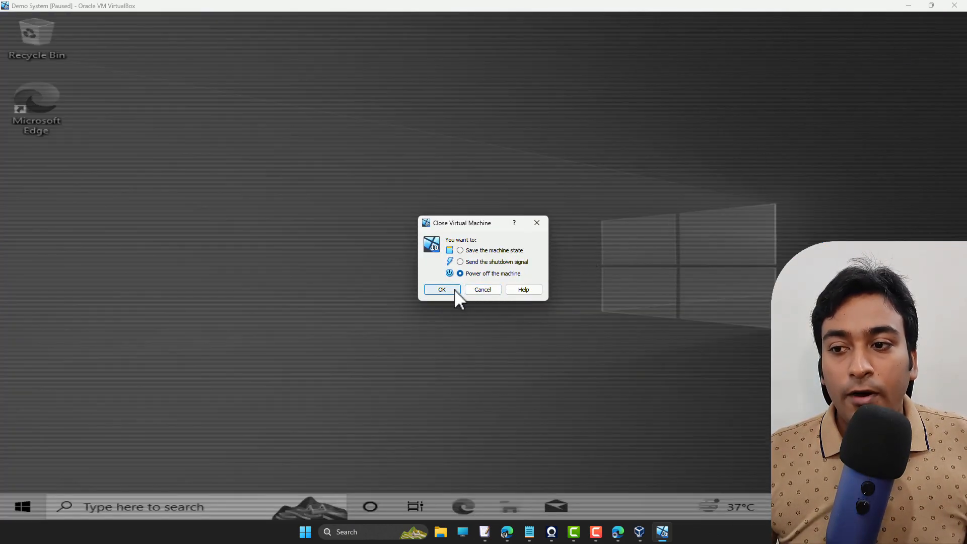
pyautogui.click(442, 289)
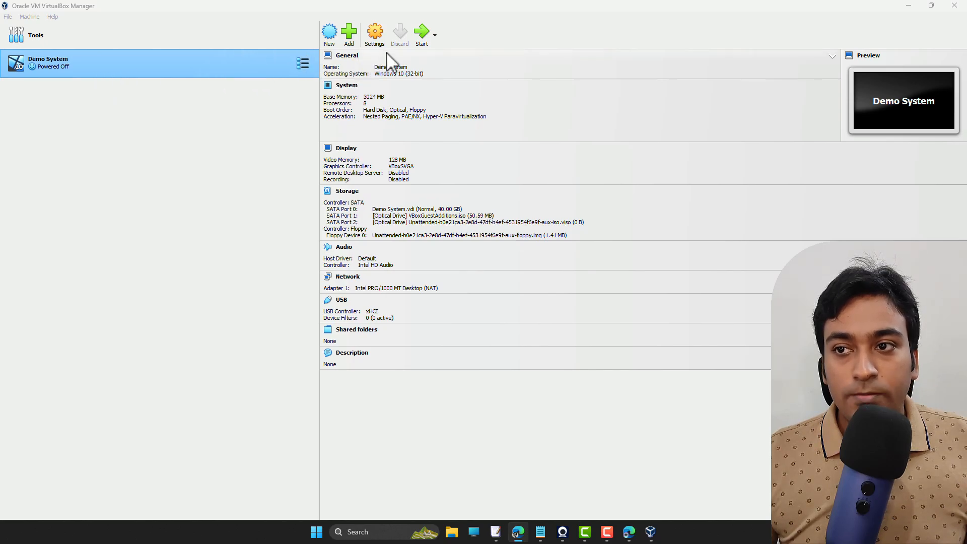
pyautogui.click(420, 40)
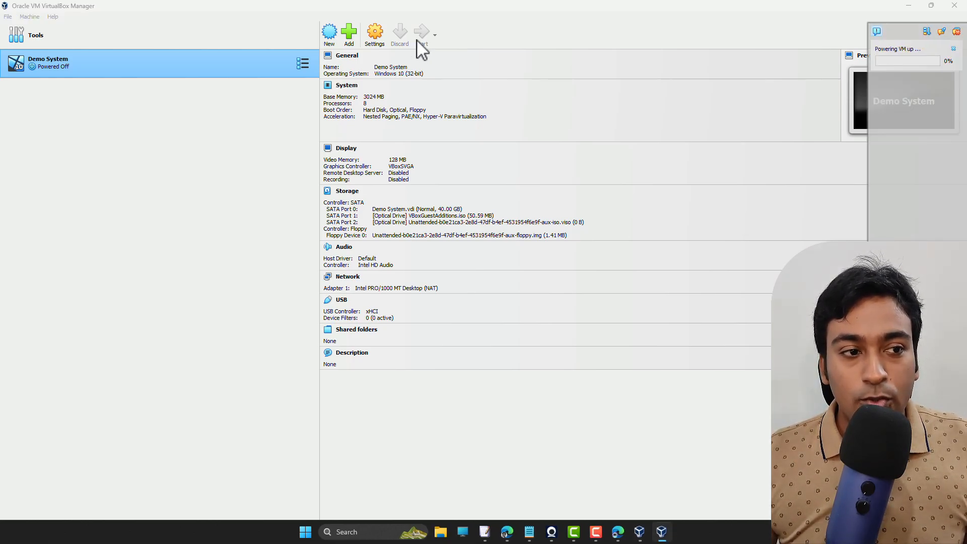
# - Confirm opening the restarted machine in scaled mode and dismiss the notifications
pyautogui.moveTo(107, 164); pyautogui.dragTo(439, 118)
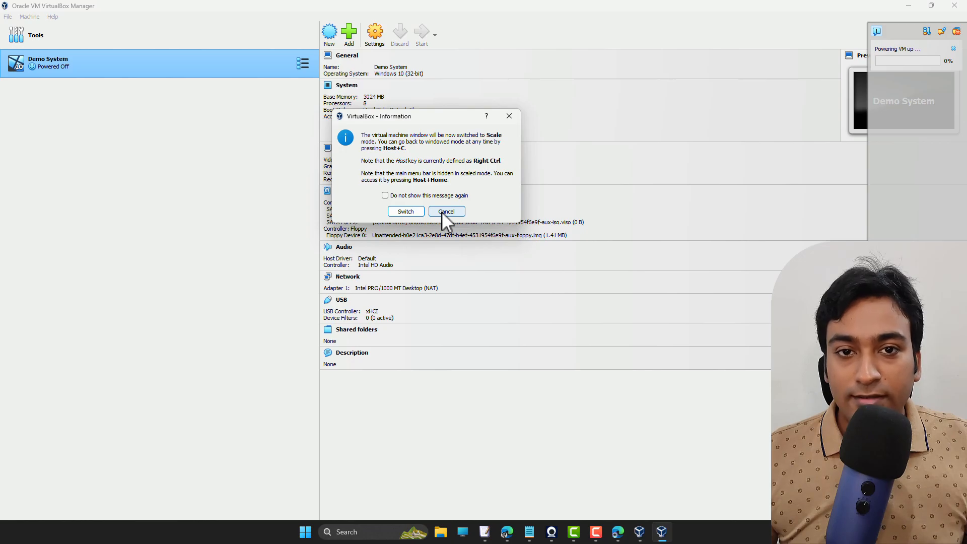
pyautogui.click(415, 211)
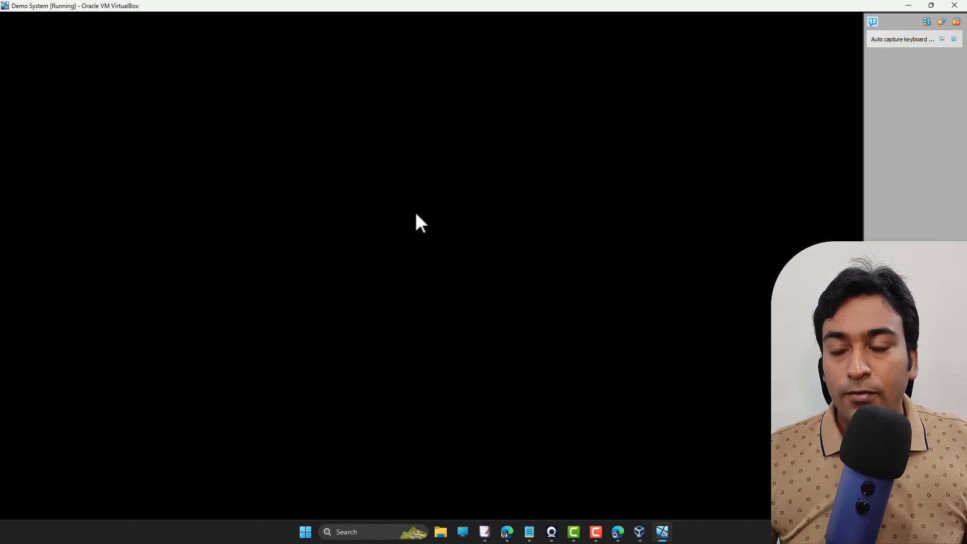
pyautogui.click(956, 23)
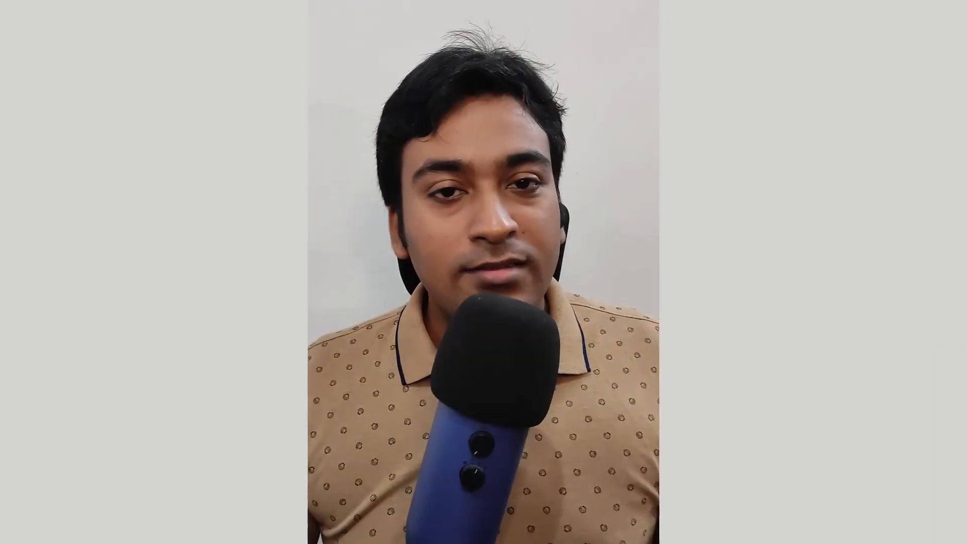